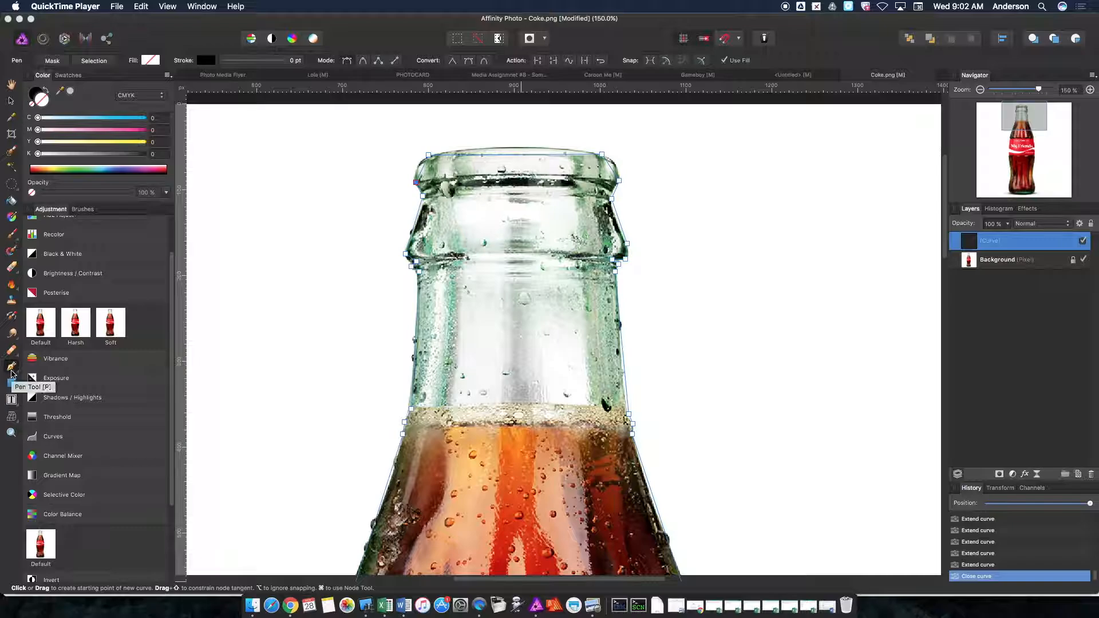
# Examine the closed pen outline around the whole bottle, from its rim to its base.
pyautogui.click(980, 90)
pyautogui.click(980, 90)
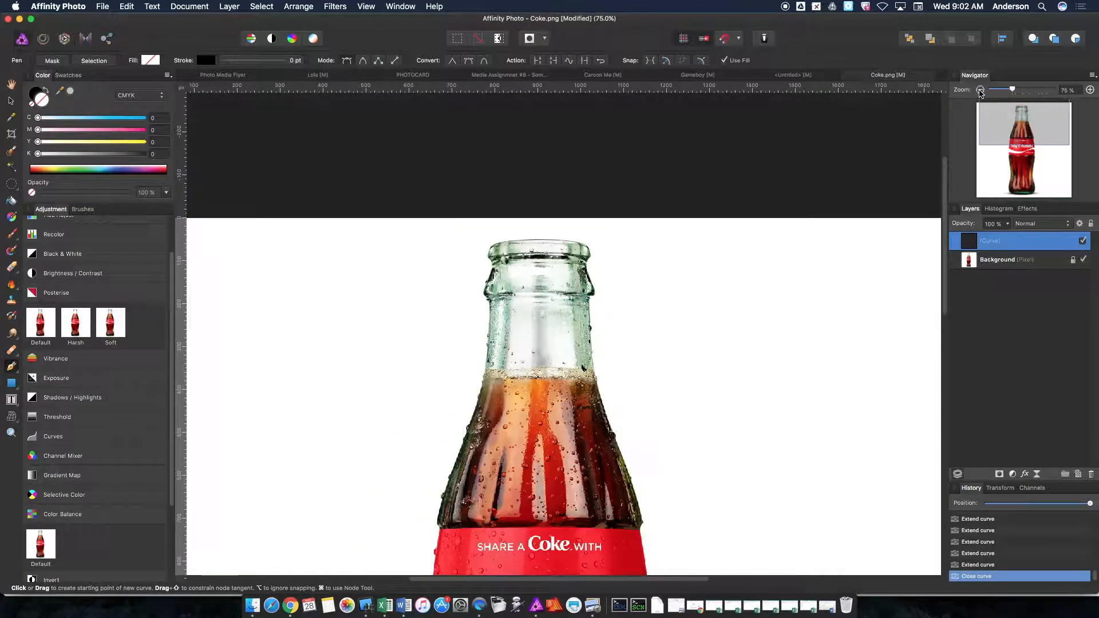
pyautogui.click(980, 90)
pyautogui.moveTo(1042, 135); pyautogui.dragTo(1029, 157)
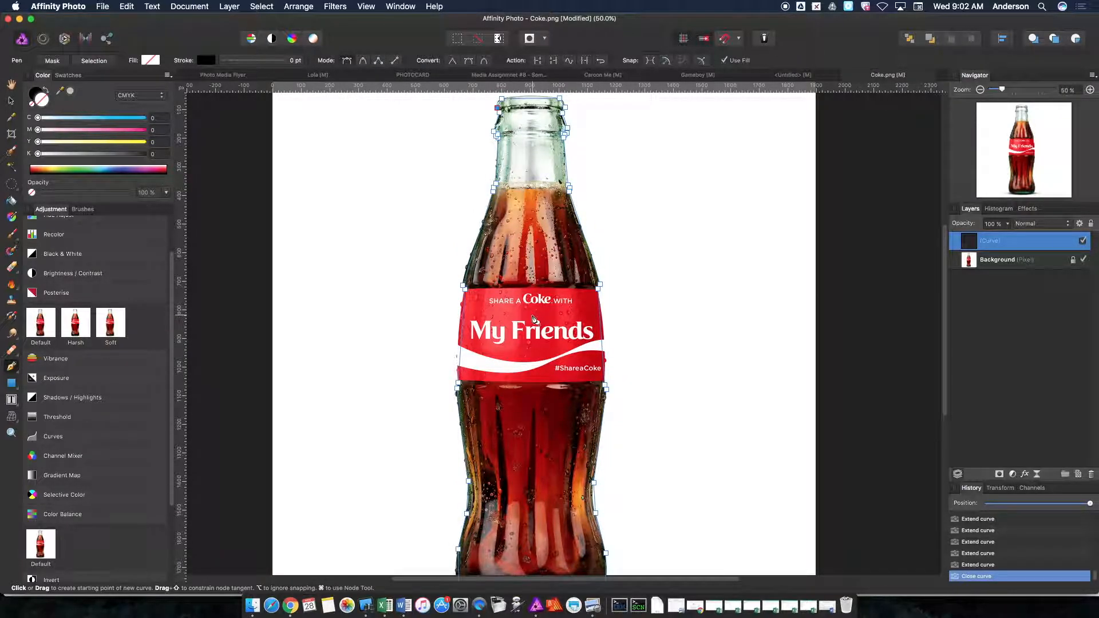
pyautogui.scroll(5, 533, 326)
pyautogui.scroll(-10, 533, 319)
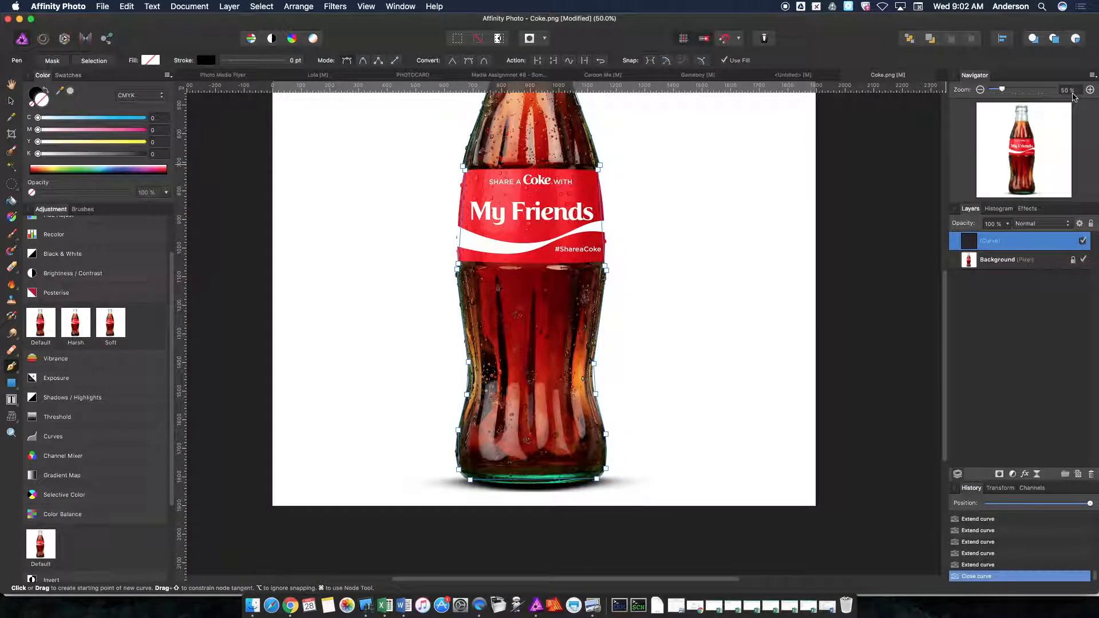
pyautogui.scroll(15, 667, 267)
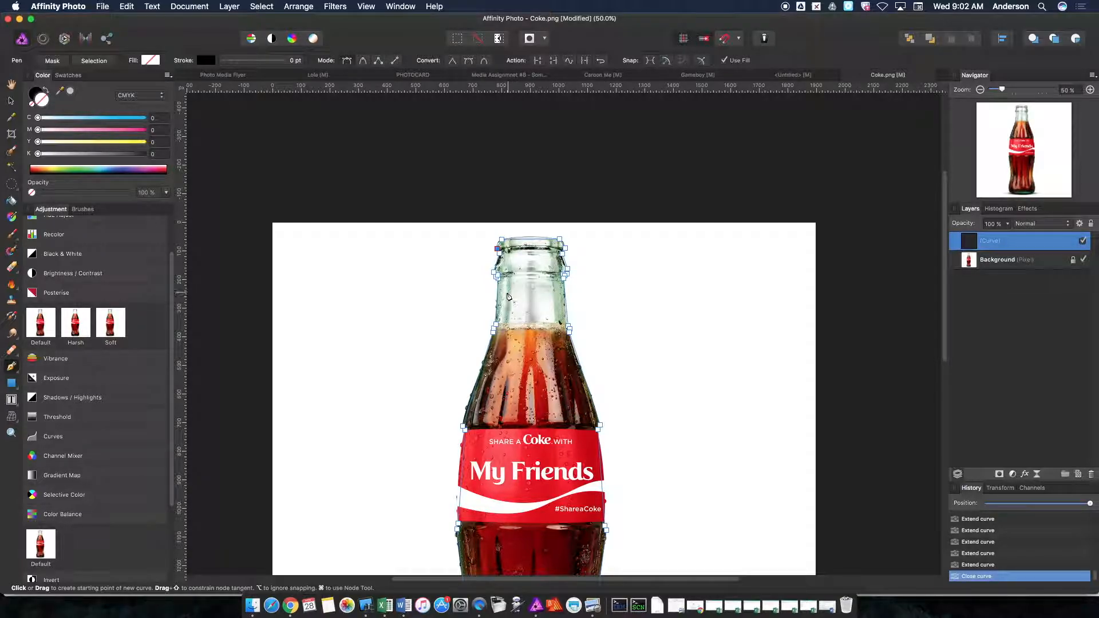
pyautogui.scroll(-15, 527, 276)
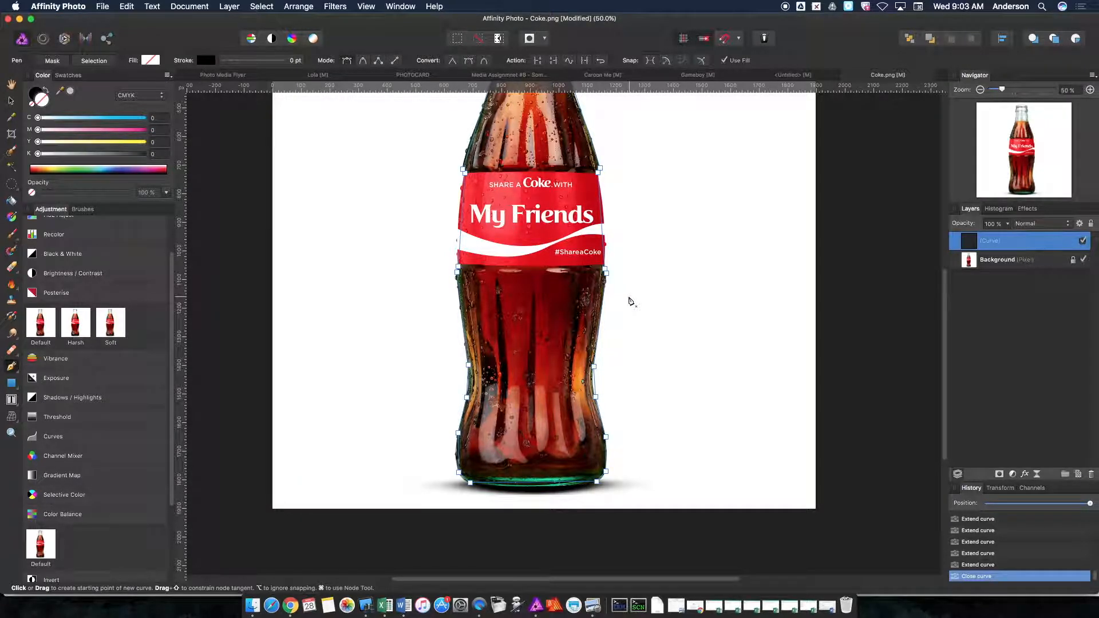
pyautogui.scroll(10, 631, 302)
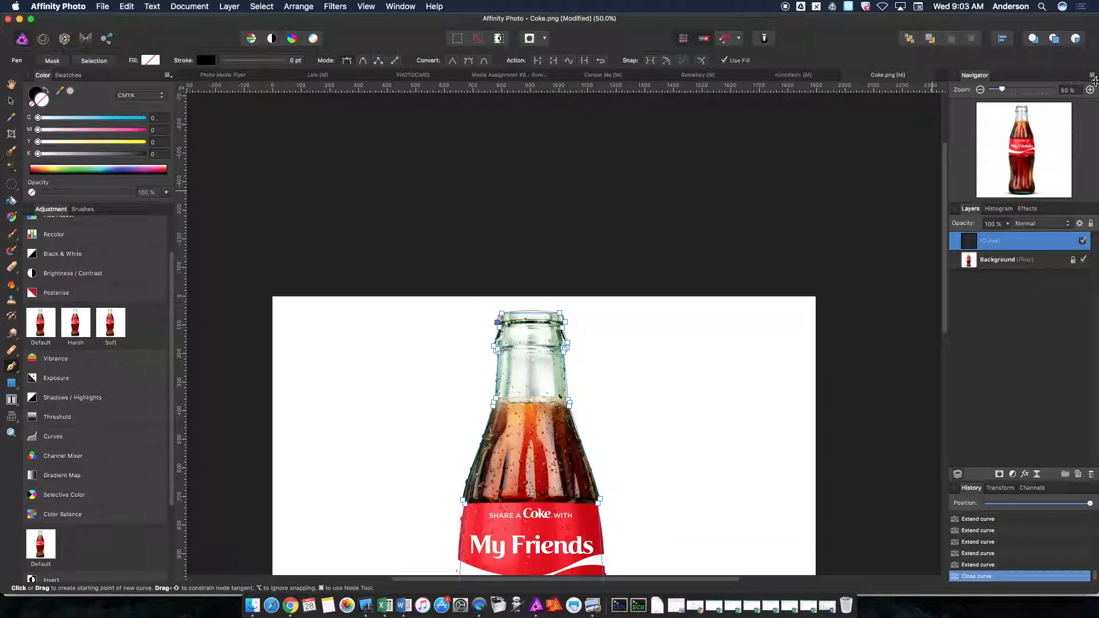
# Bend the outline segment across the bottle's mouth upward with the Pen tool so it follows the curved glass rim.
pyautogui.click(1091, 91)
pyautogui.click(1091, 90)
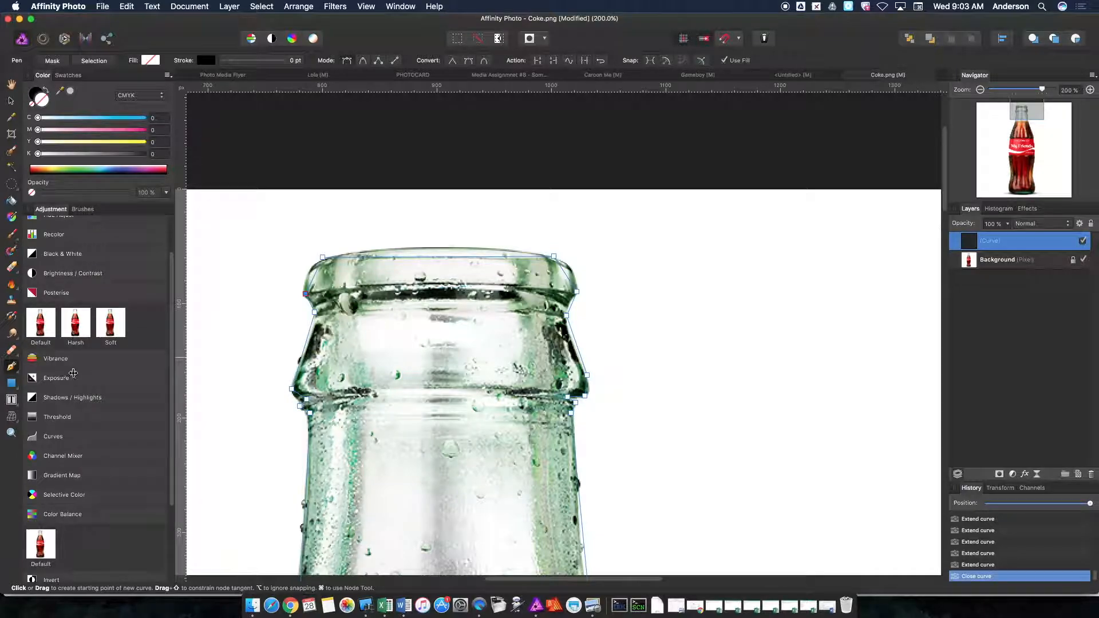
pyautogui.moveTo(11, 365); pyautogui.dragTo(47, 387)
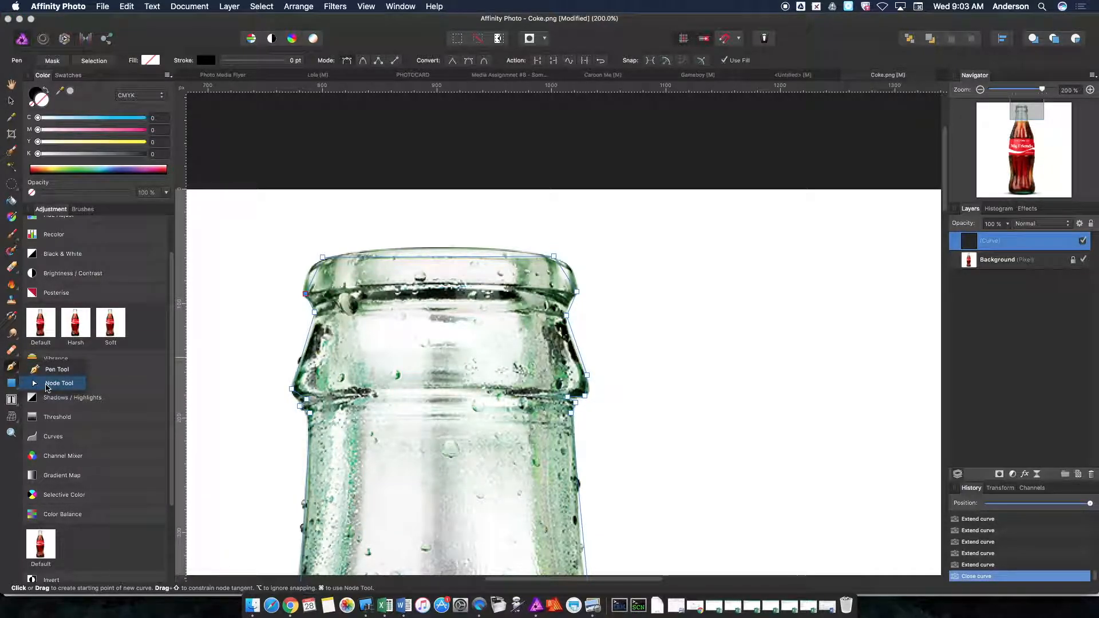
pyautogui.click(47, 385)
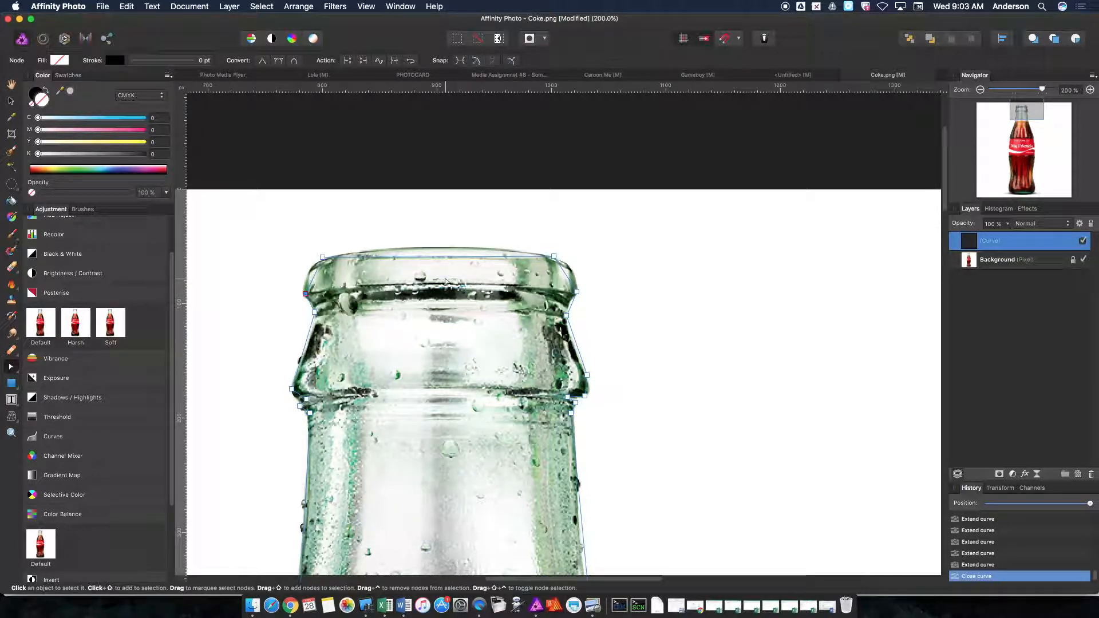
pyautogui.press('p')
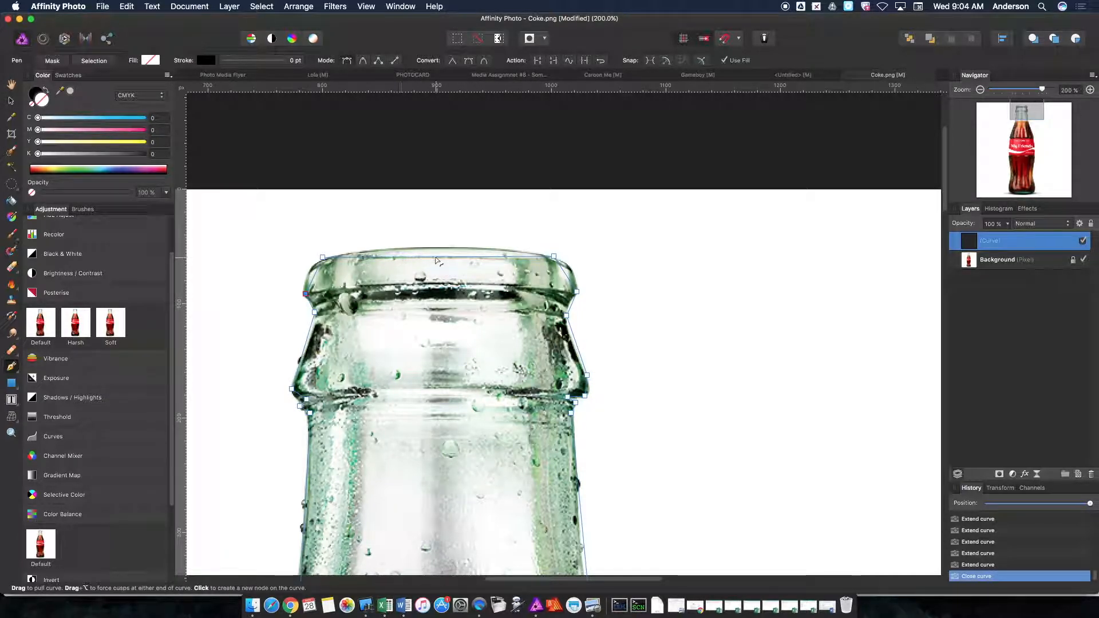
pyautogui.moveTo(440, 257); pyautogui.dragTo(440, 251)
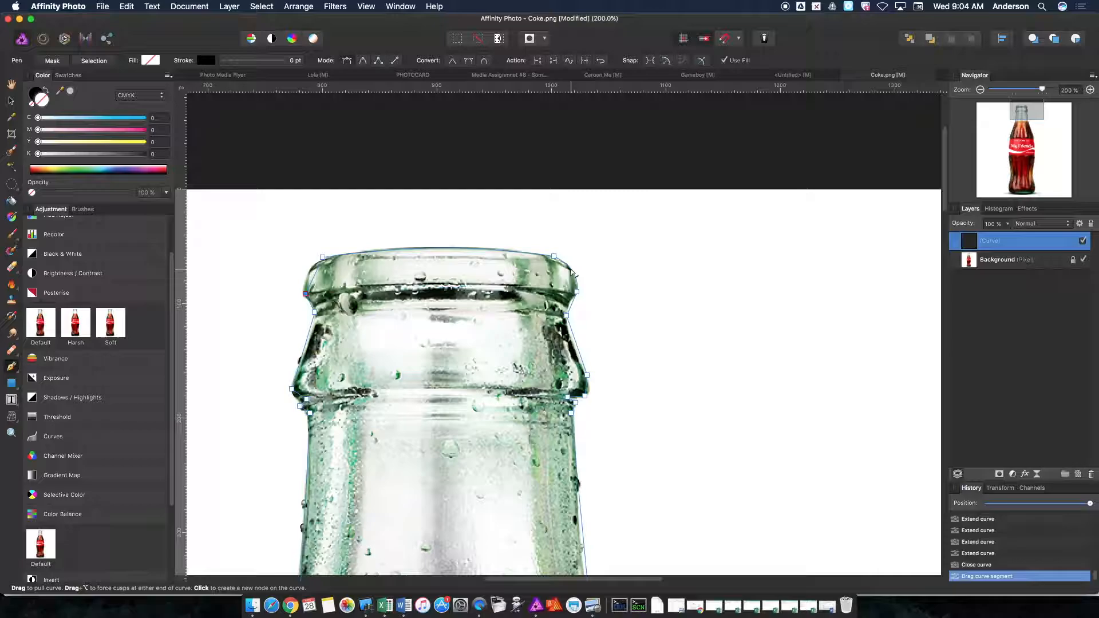
# Reshape the outline down the right side of the rim and collar to hug the glass edge.
pyautogui.moveTo(573, 273); pyautogui.dragTo(574, 275)
pyautogui.moveTo(573, 331)
pyautogui.mouseDown()
pyautogui.moveTo(572, 345)
pyautogui.moveTo(567, 320)
pyautogui.mouseUp()
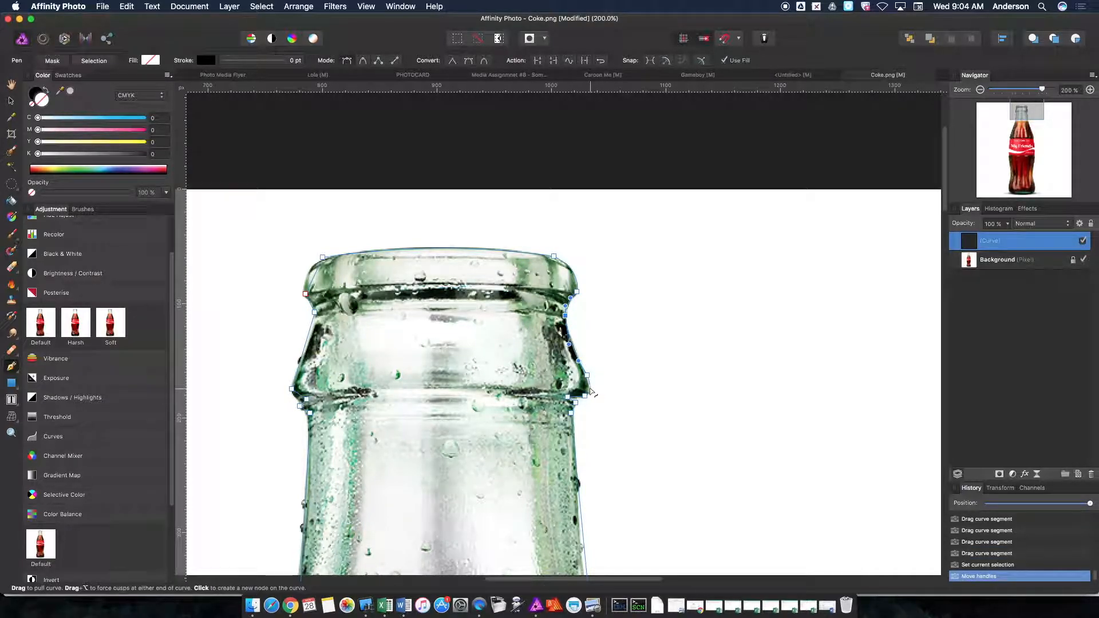
pyautogui.moveTo(591, 392); pyautogui.dragTo(592, 401)
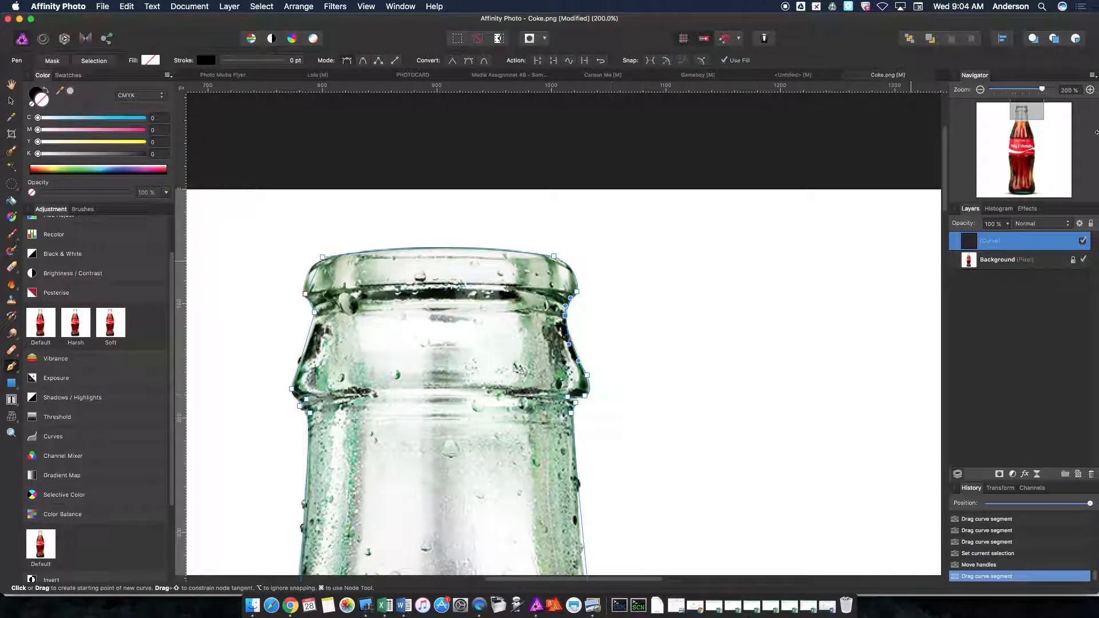
# Refine the outline in the notch just below the collar on the bottle's right side.
pyautogui.click(1090, 91)
pyautogui.click(1090, 91)
pyautogui.click(1090, 90)
pyautogui.moveTo(1027, 110); pyautogui.dragTo(1026, 116)
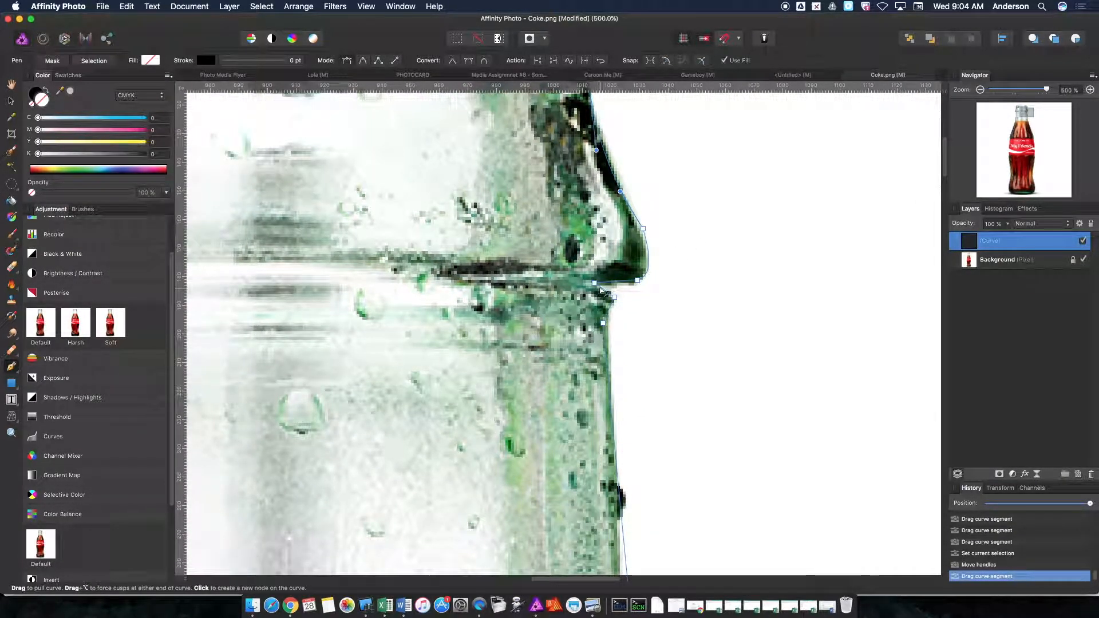
pyautogui.moveTo(599, 291); pyautogui.dragTo(598, 293)
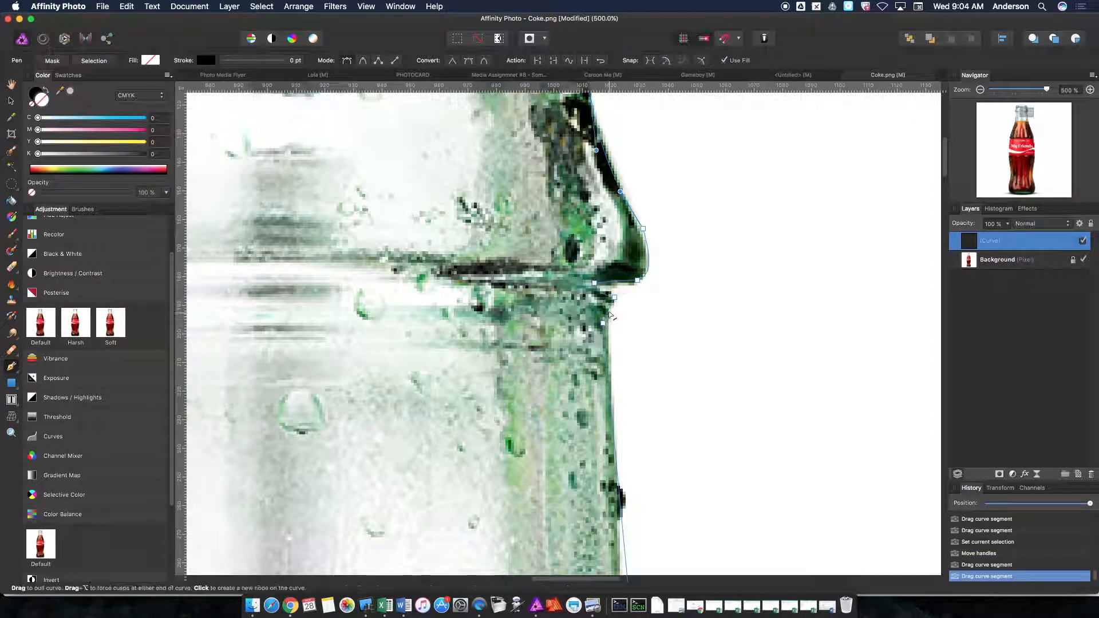
pyautogui.moveTo(610, 313); pyautogui.dragTo(607, 319)
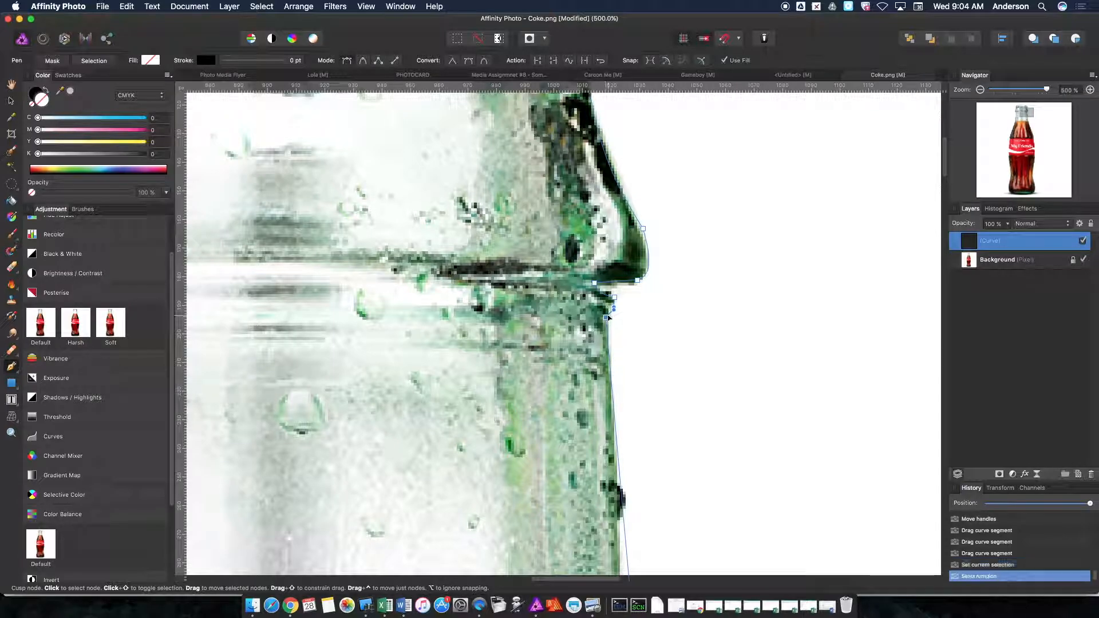
# Fit the outline to the right edge of the neck down to the foam line, bending segments and adjusting curve handles.
pyautogui.scroll(-5, 596, 404)
pyautogui.scroll(-2, 596, 404)
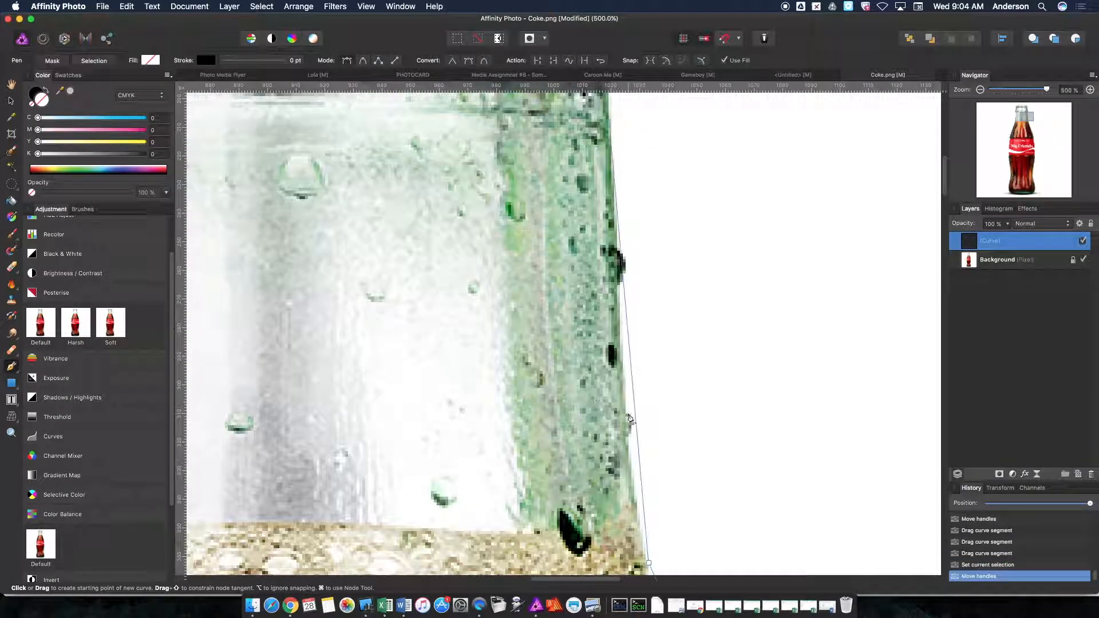
pyautogui.moveTo(631, 455); pyautogui.dragTo(619, 456)
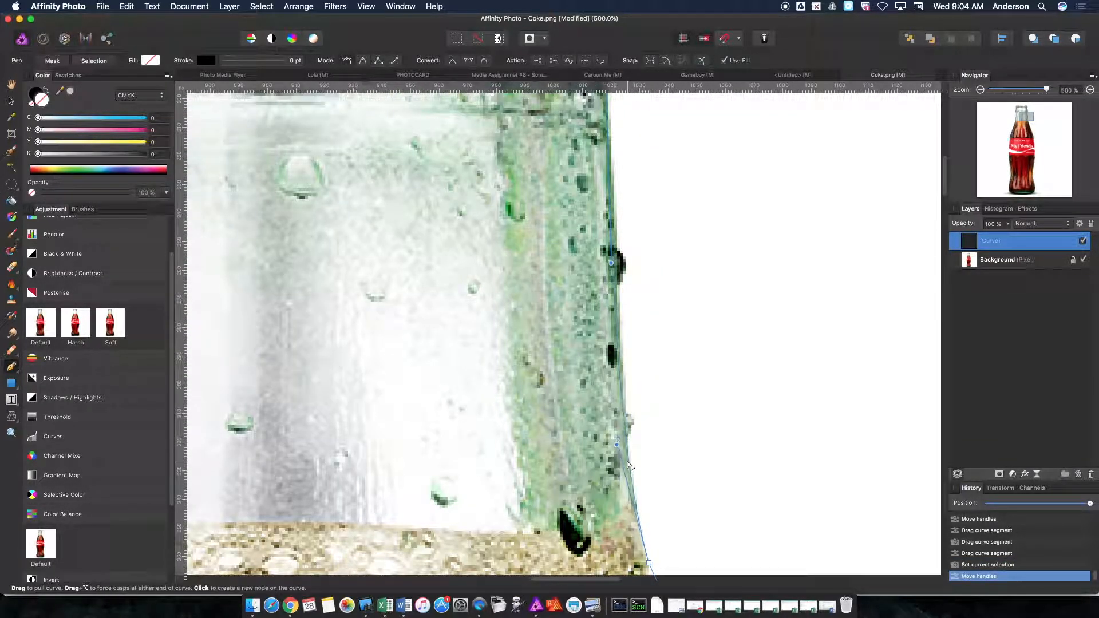
pyautogui.moveTo(611, 268); pyautogui.dragTo(618, 268)
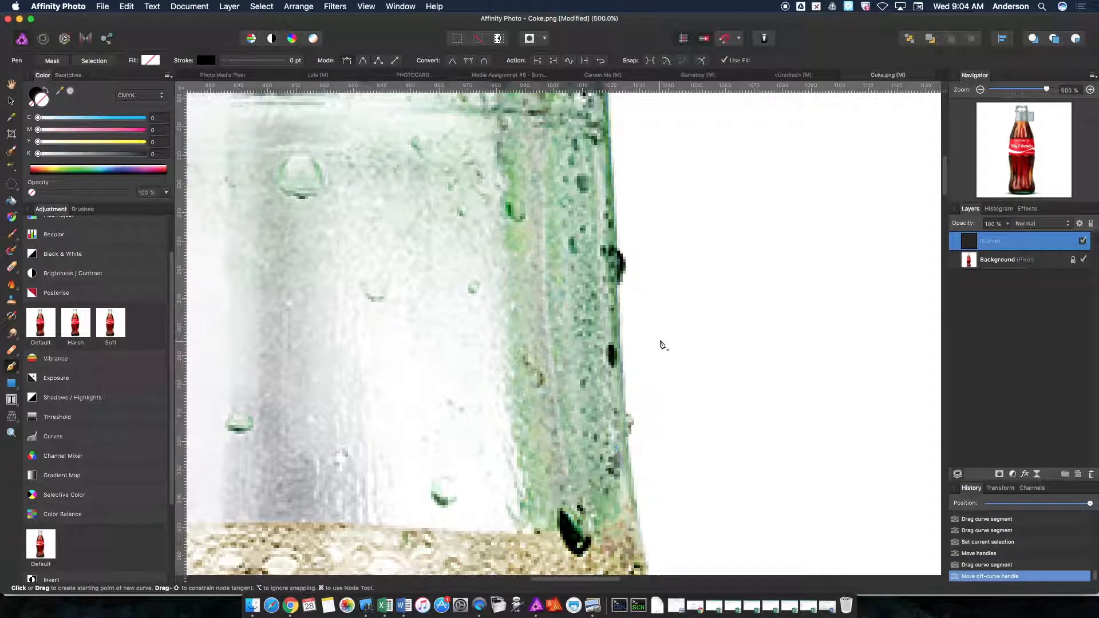
pyautogui.scroll(-4, 663, 346)
pyautogui.moveTo(645, 451); pyautogui.dragTo(651, 461)
pyautogui.scroll(-5, 689, 460)
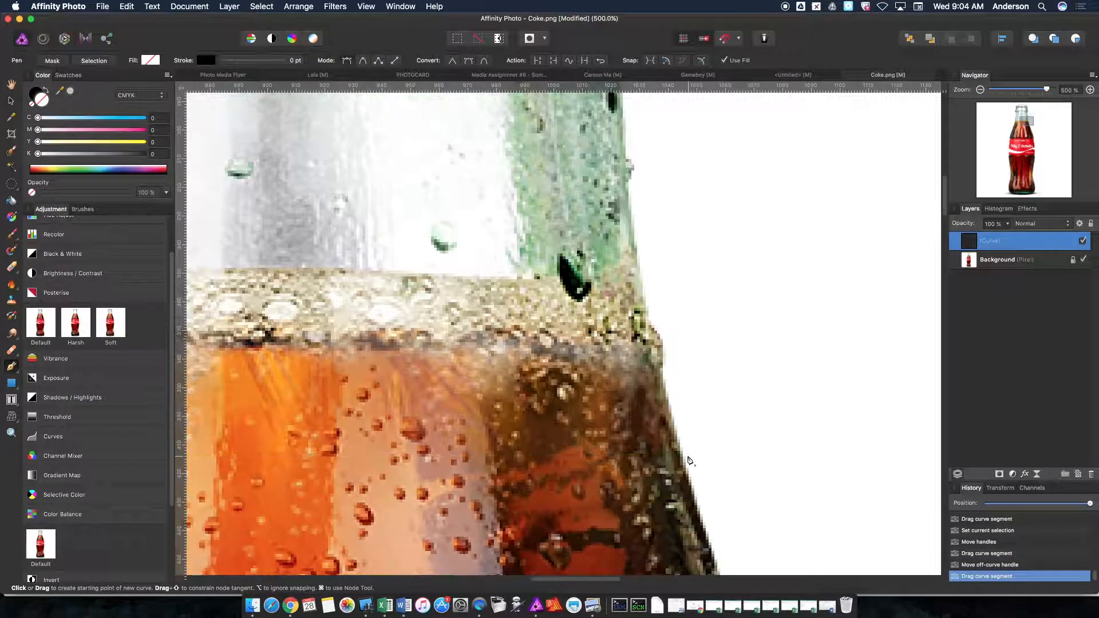
# Bend the outline segment along the bottle's right shoulder, between the foam line and the label, onto the glass edge.
pyautogui.scroll(-13, 699, 456)
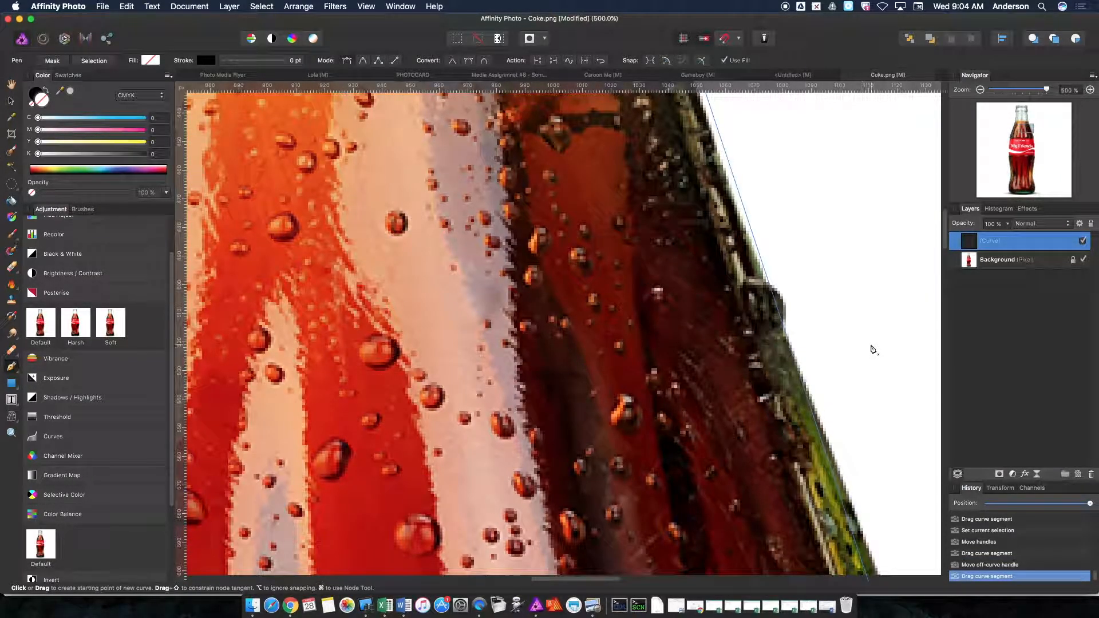
pyautogui.press('super+minus')
pyautogui.press('super+minus')
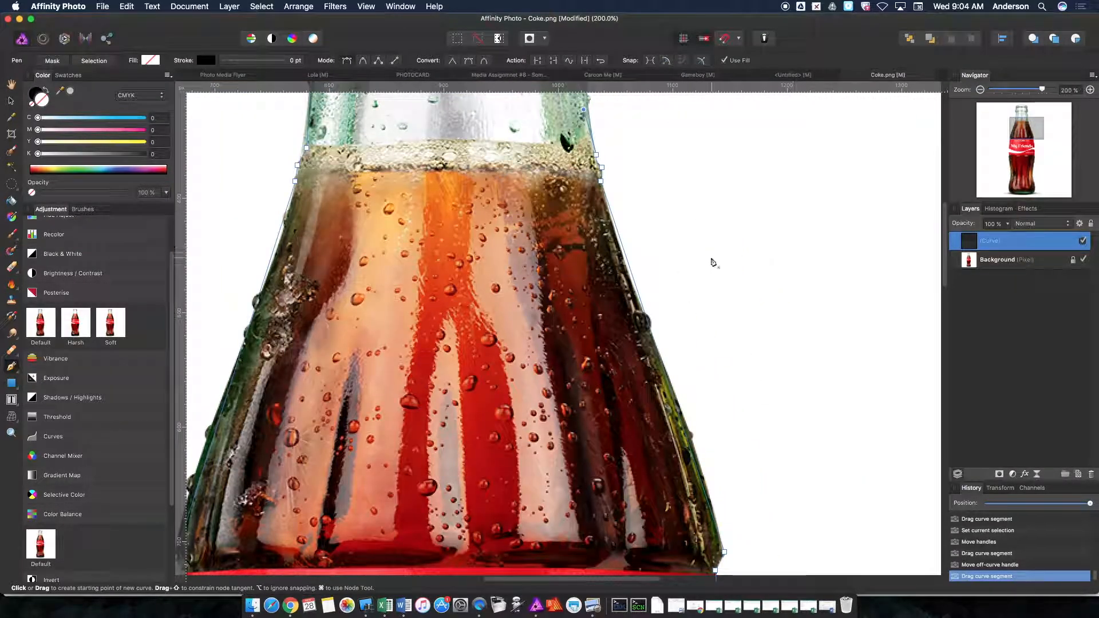
pyautogui.moveTo(628, 280); pyautogui.dragTo(625, 284)
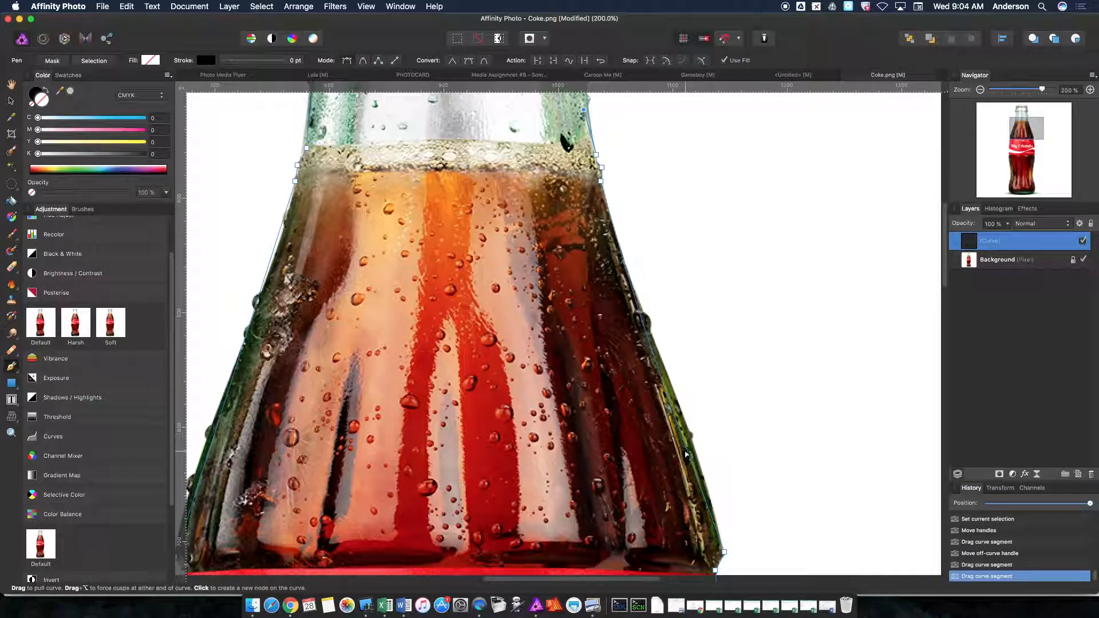
pyautogui.moveTo(694, 446); pyautogui.dragTo(692, 444)
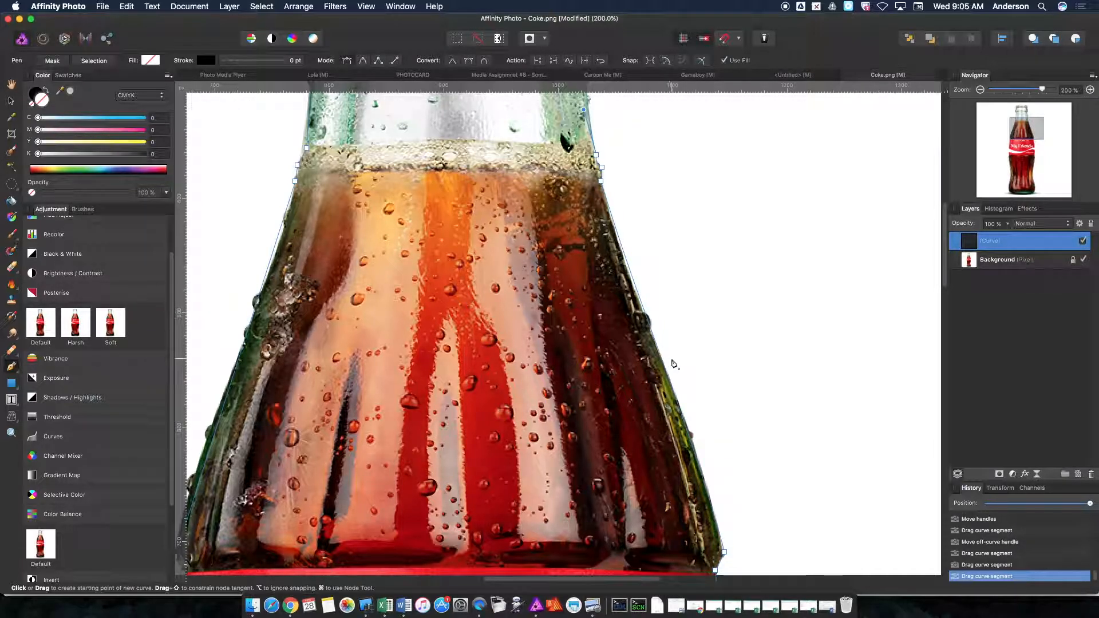
# Fine-tune the right shoulder's curve by repositioning the handles at both ends of its segment.
pyautogui.keyDown('super'); pyautogui.click(640, 266); pyautogui.keyUp('super')
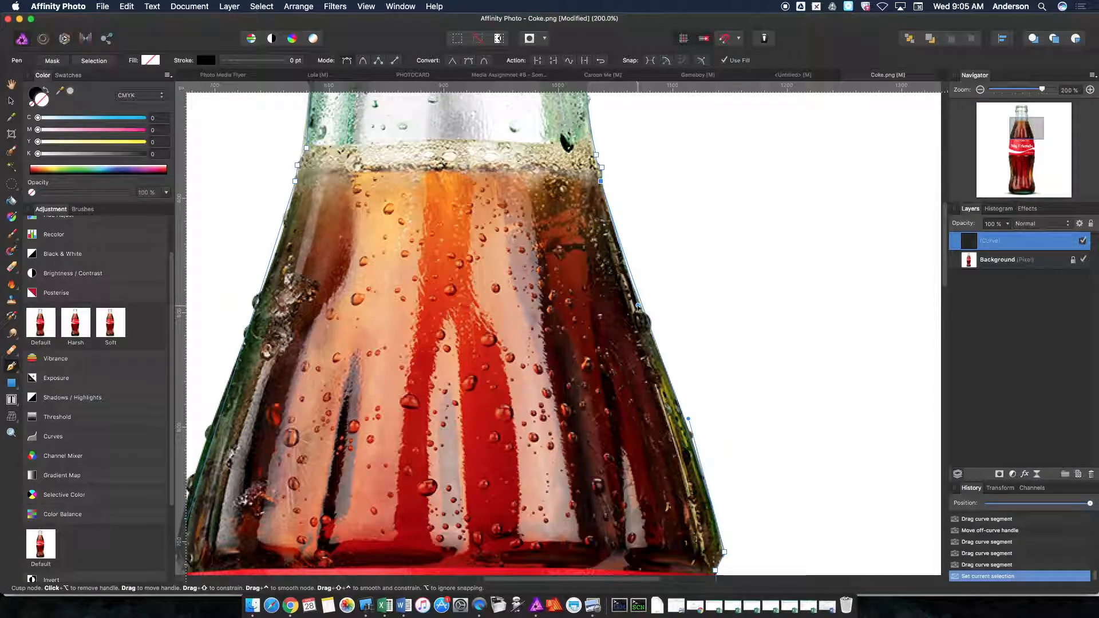
pyautogui.moveTo(638, 306)
pyautogui.mouseDown()
pyautogui.moveTo(687, 278)
pyautogui.moveTo(653, 303)
pyautogui.moveTo(630, 296)
pyautogui.mouseUp()
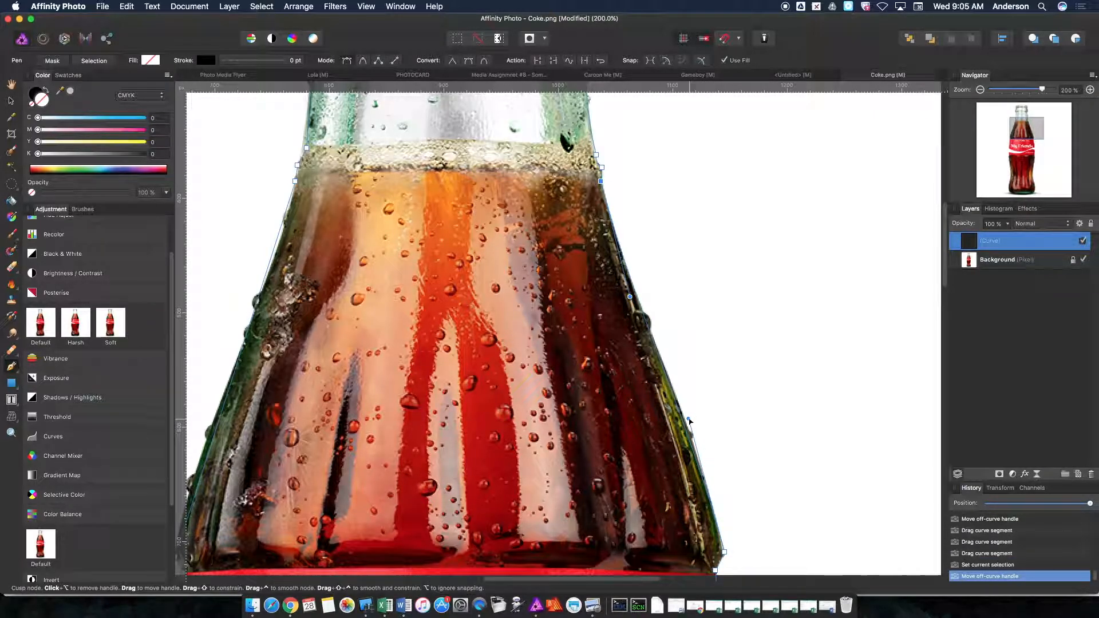
pyautogui.moveTo(690, 420); pyautogui.dragTo(698, 422)
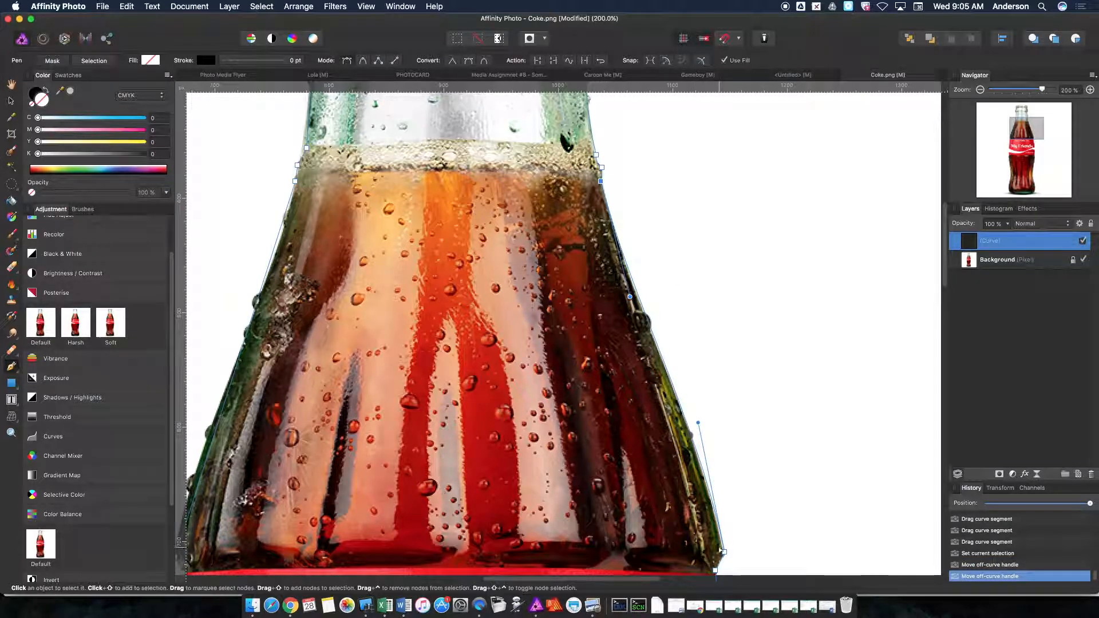
# Fit the outline to the bottle's right edge around the red label by bending segments and adjusting handles.
pyautogui.scroll(-8, 689, 353)
pyautogui.moveTo(731, 232); pyautogui.dragTo(738, 229)
pyautogui.scroll(3, 785, 378)
pyautogui.click(1090, 90)
pyautogui.moveTo(1027, 146); pyautogui.dragTo(1034, 138)
pyautogui.moveTo(549, 247); pyautogui.dragTo(541, 249)
pyautogui.scroll(-3, 563, 417)
pyautogui.moveTo(564, 416); pyautogui.dragTo(568, 415)
pyautogui.scroll(-10, 630, 344)
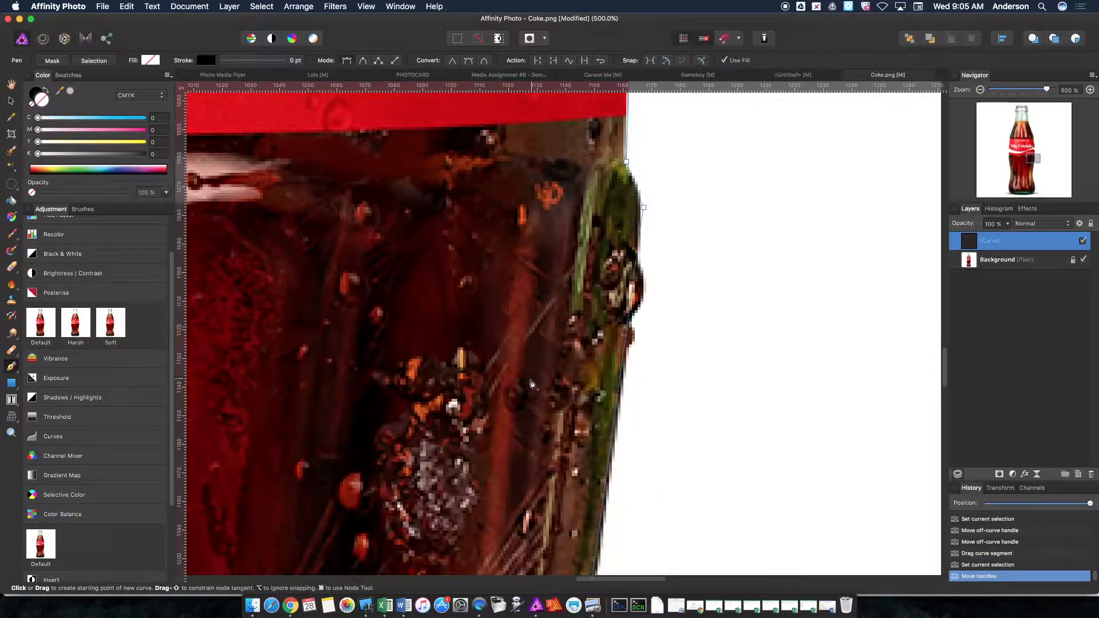
# Bend the outline along the bottle's right side below the label with the Node tool.
pyautogui.click(980, 89)
pyautogui.click(15, 370)
pyautogui.click(60, 382)
pyautogui.scroll(-5, 549, 367)
pyautogui.moveTo(549, 375); pyautogui.dragTo(596, 380)
# Curve the outline around the bottle's lower right corner and along the bottom of its base.
pyautogui.scroll(-6, 579, 490)
pyautogui.moveTo(573, 462); pyautogui.dragTo(581, 467)
pyautogui.moveTo(286, 486); pyautogui.dragTo(288, 504)
pyautogui.click(553, 483)
pyautogui.moveTo(543, 506); pyautogui.dragTo(533, 507)
# Reshape the outline around the base's left corner and up the bottle's lower left side.
pyautogui.hscroll(-8, 545, 485)
pyautogui.moveTo(655, 479); pyautogui.dragTo(651, 484)
pyautogui.scroll(2, 458, 435)
pyautogui.moveTo(461, 445); pyautogui.dragTo(437, 430)
pyautogui.moveTo(462, 264); pyautogui.dragTo(458, 263)
# Fit the outline to the left side of the rim and the notch below the collar by bending its segments.
pyautogui.scroll(9, 485, 364)
pyautogui.scroll(15, 485, 364)
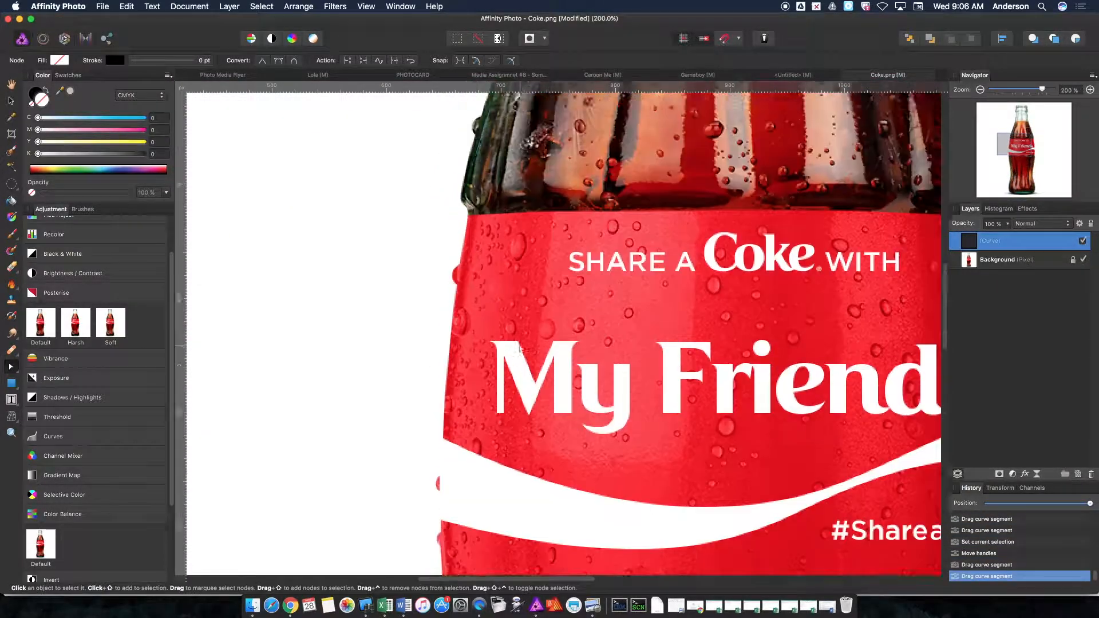
pyautogui.scroll(-5, 552, 278)
pyautogui.scroll(15, 552, 278)
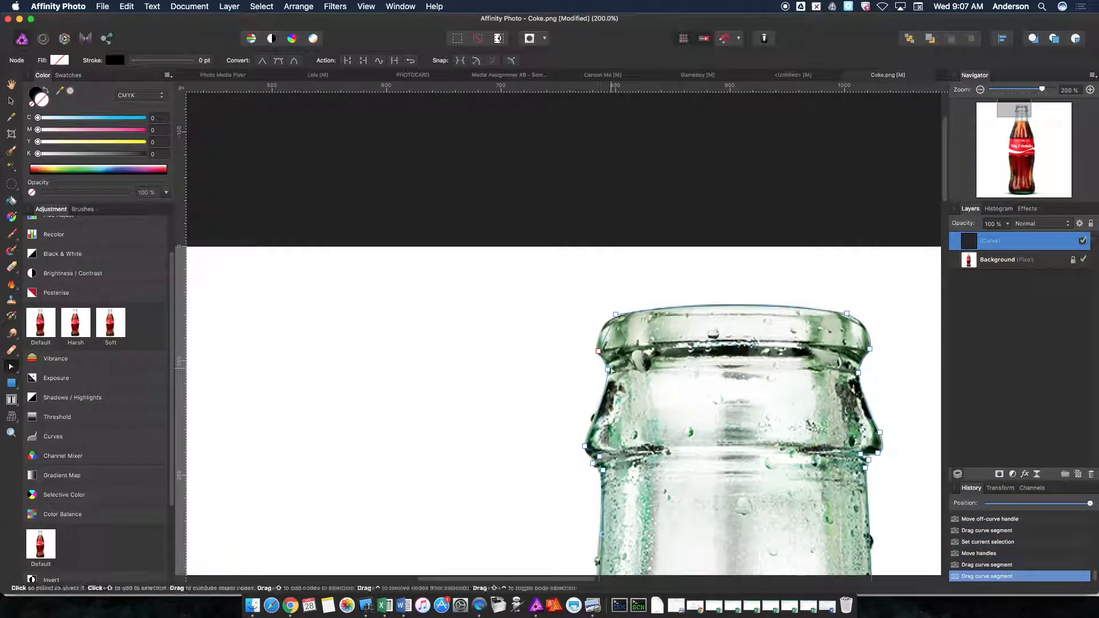
pyautogui.moveTo(605, 334); pyautogui.dragTo(601, 331)
pyautogui.moveTo(589, 456); pyautogui.dragTo(590, 457)
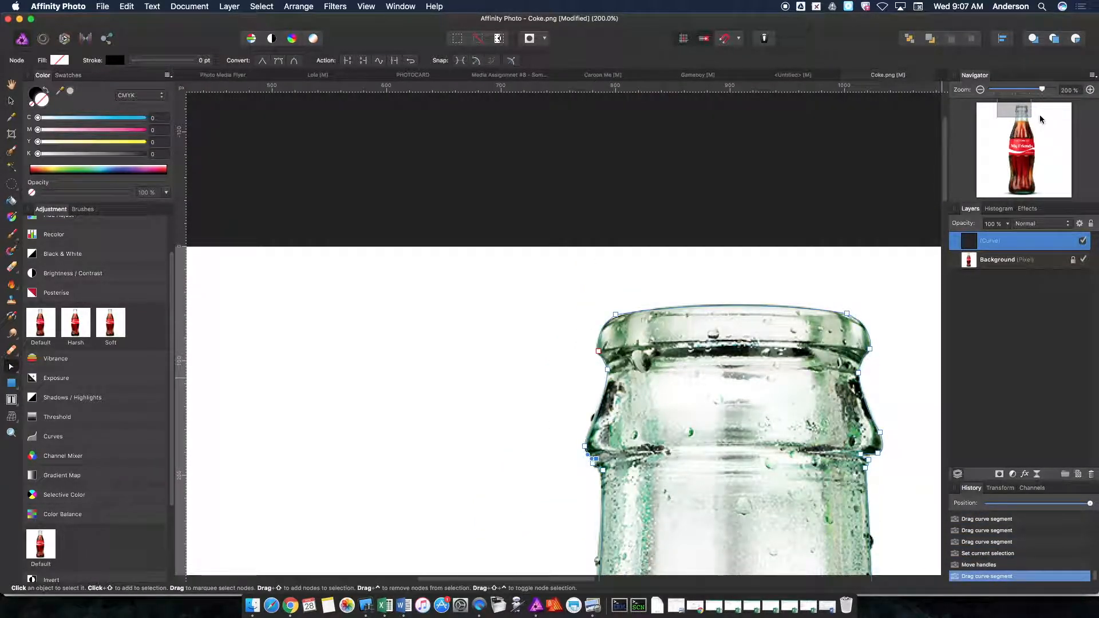
# Hide the Background layer so only the finished bottle outline shows.
pyautogui.moveTo(1012, 118); pyautogui.dragTo(1023, 121)
pyautogui.click(981, 91)
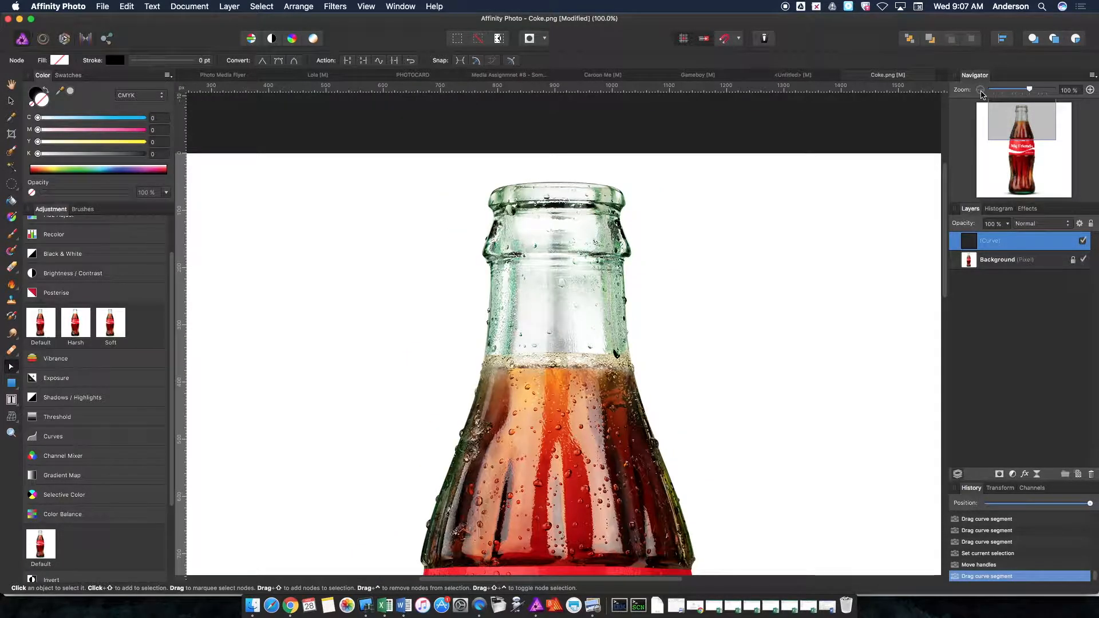
pyautogui.click(980, 90)
pyautogui.moveTo(1024, 136); pyautogui.dragTo(1024, 165)
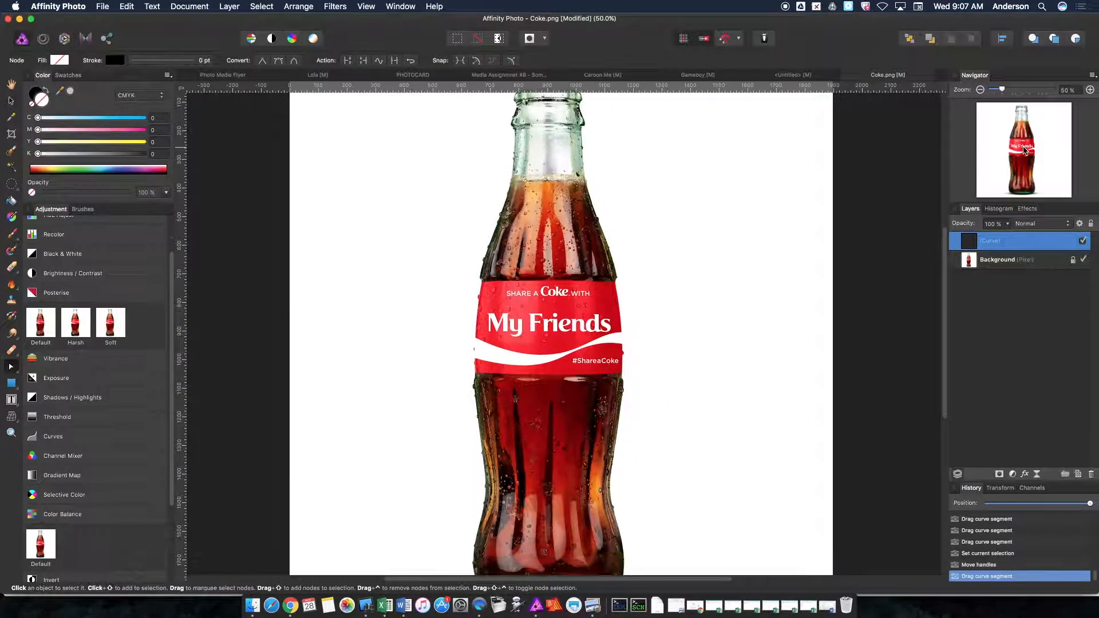
pyautogui.click(1084, 261)
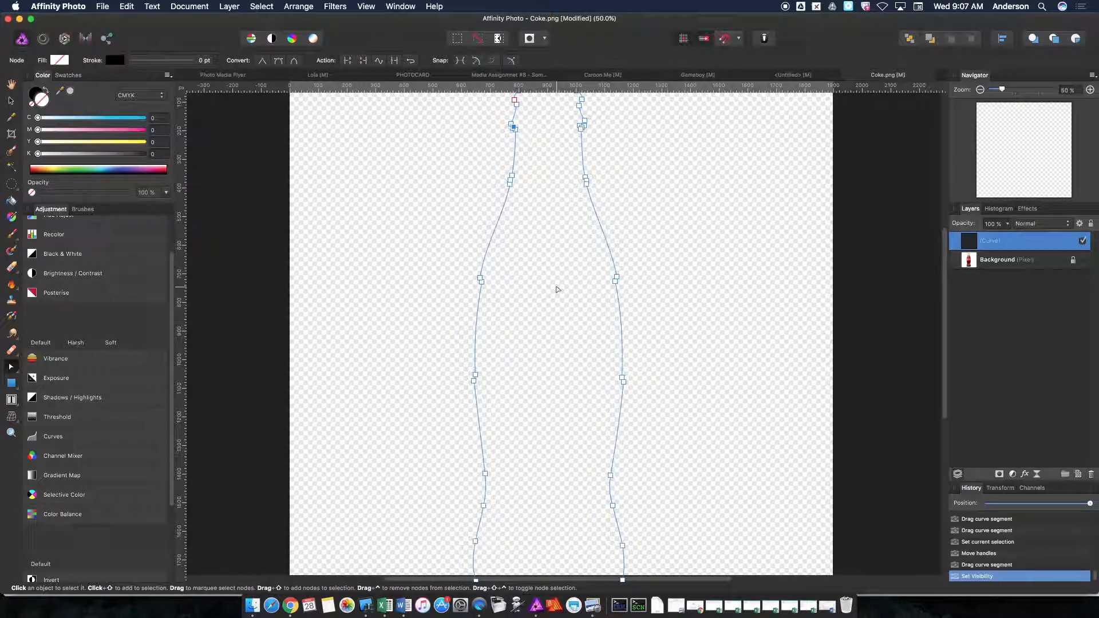
pyautogui.scroll(-2, 559, 289)
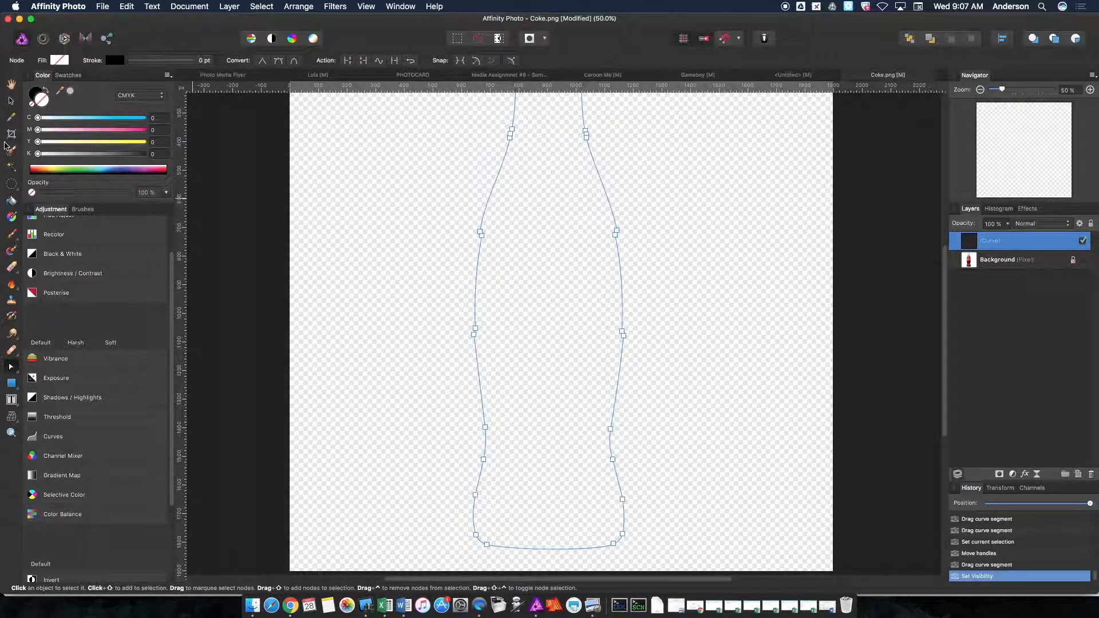
# Clear the node selection, reselect the whole bottle curve as an object, and show the Background layer again.
pyautogui.click(12, 102)
pyautogui.click(219, 210)
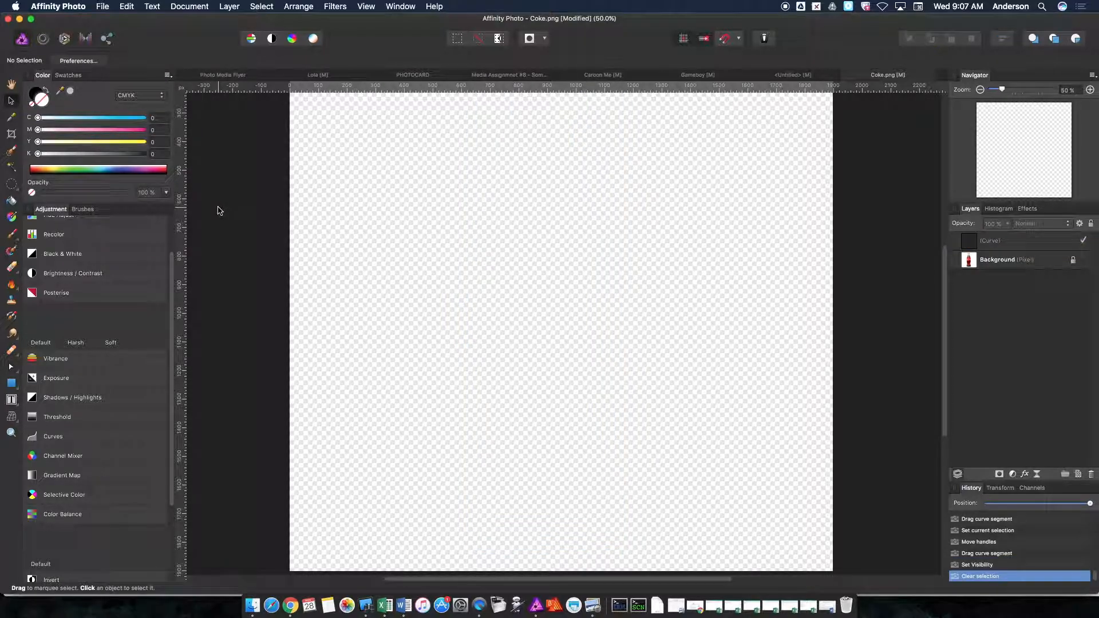
pyautogui.click(982, 241)
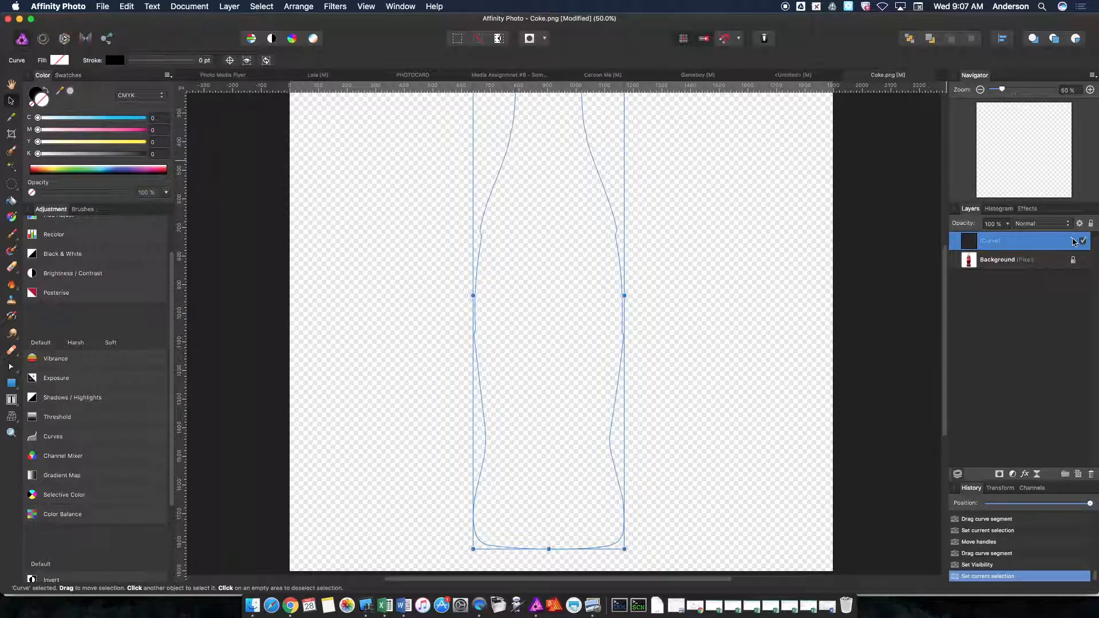
pyautogui.click(1083, 261)
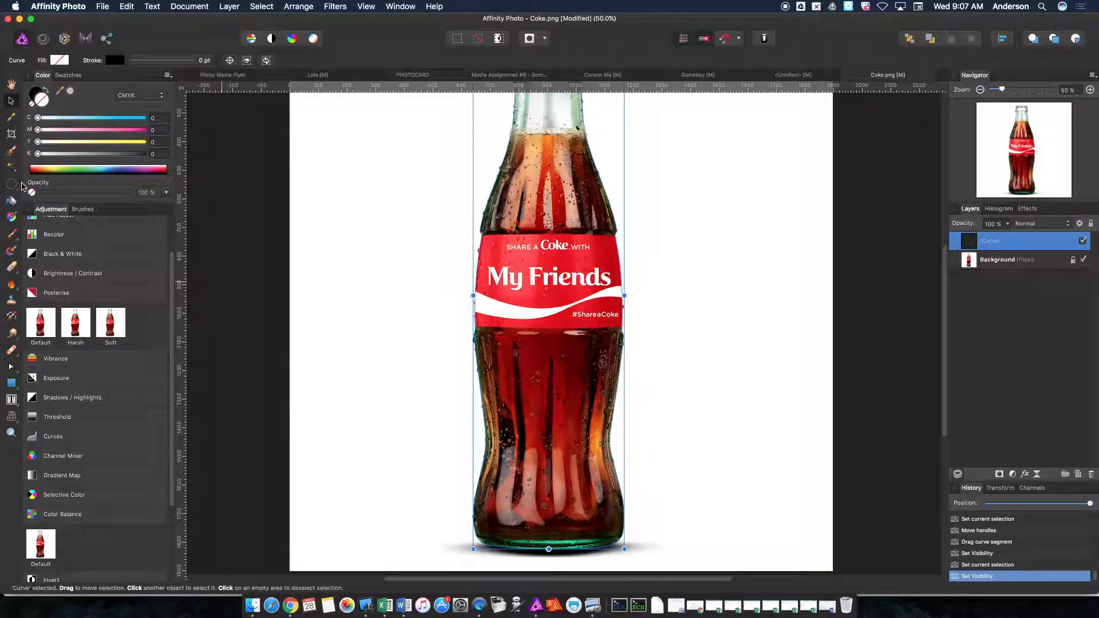
pyautogui.scroll(3, 405, 252)
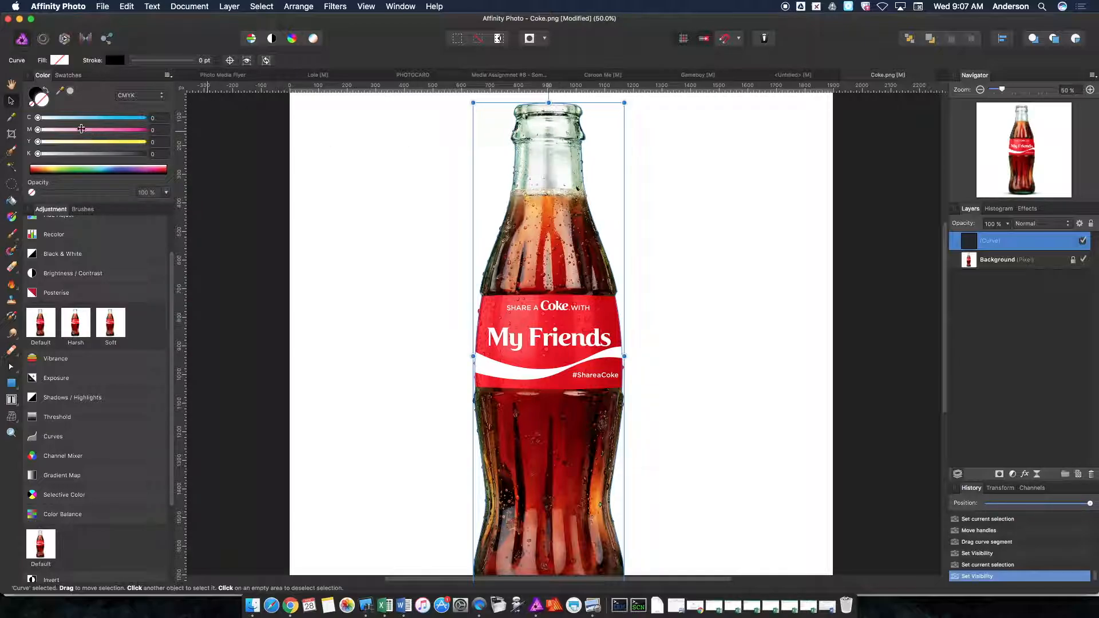
pyautogui.click(59, 91)
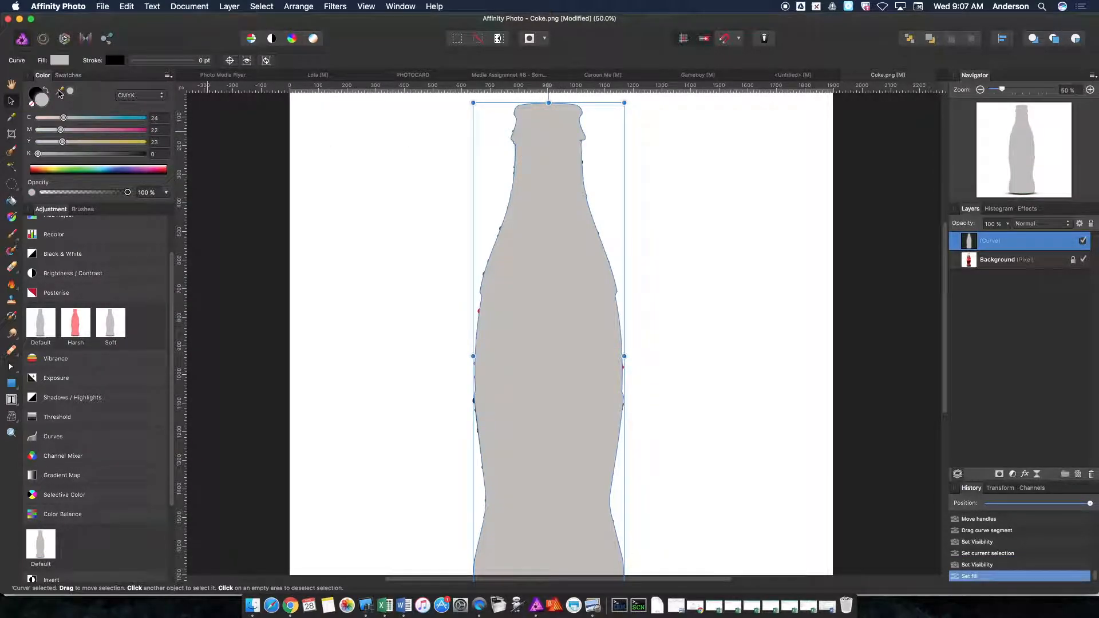
pyautogui.press('super+z')
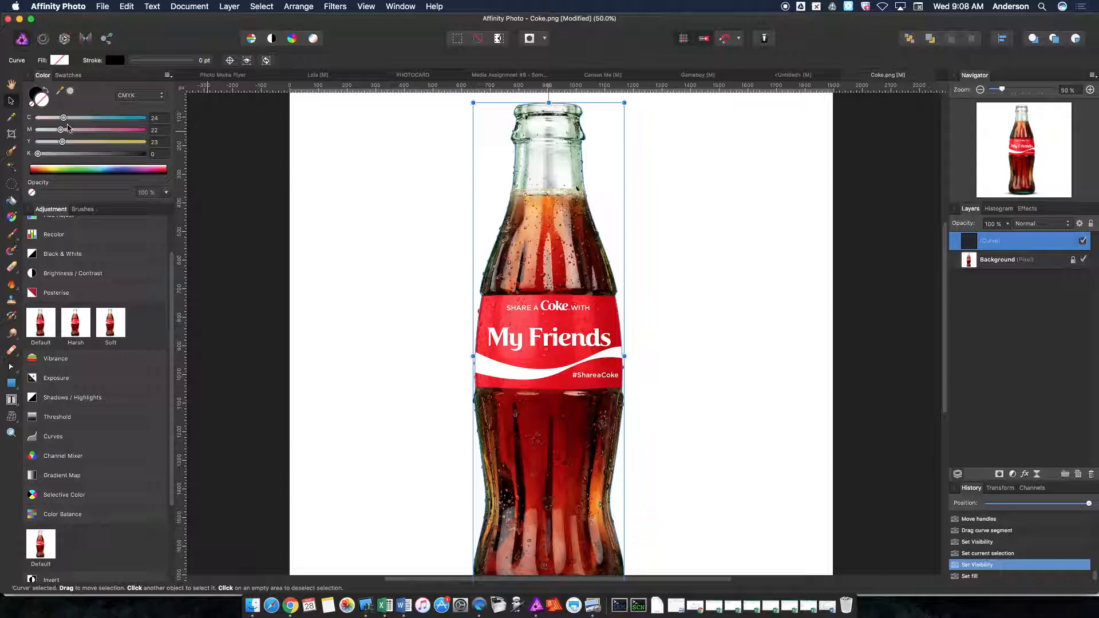
# Fill the curve with a green sampled from the glass neck, adjusting the colour to Y 57 and K 13.
pyautogui.click(10, 118)
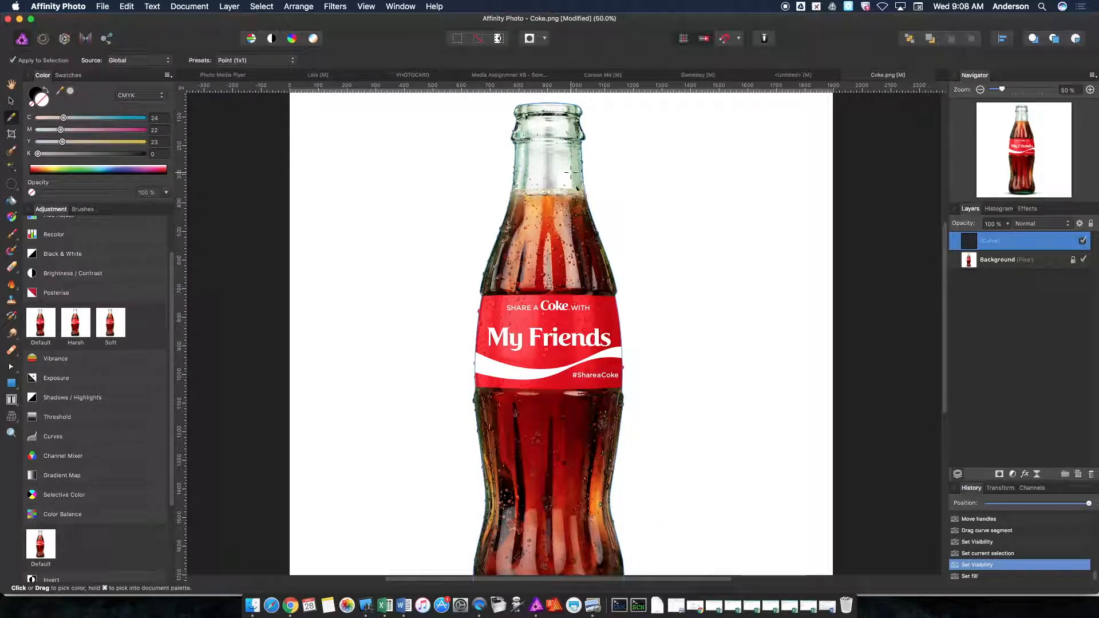
pyautogui.moveTo(1019, 150)
pyautogui.mouseDown()
pyautogui.moveTo(1018, 175)
pyautogui.moveTo(1022, 133)
pyautogui.mouseUp()
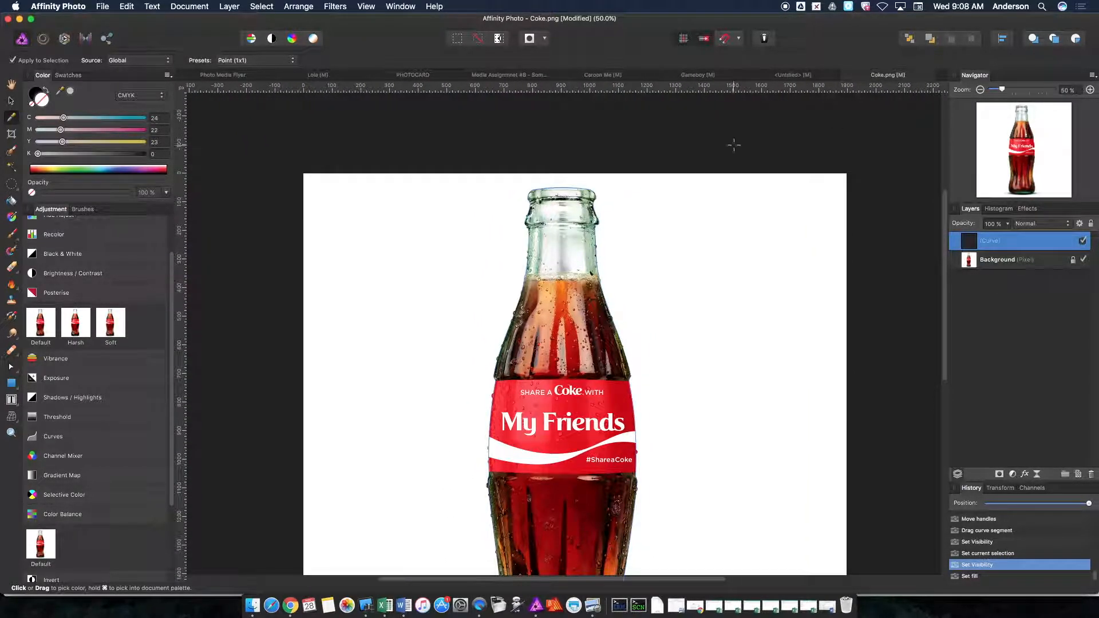
pyautogui.click(1090, 88)
pyautogui.click(1090, 89)
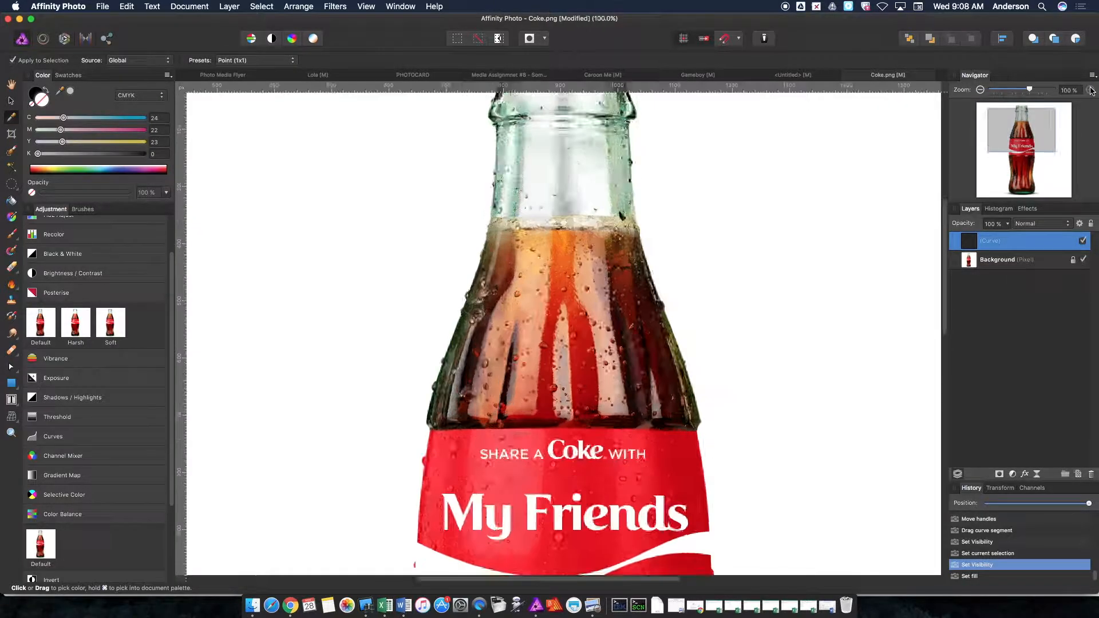
pyautogui.click(1089, 89)
pyautogui.click(1089, 89)
pyautogui.moveTo(1032, 124); pyautogui.dragTo(1025, 114)
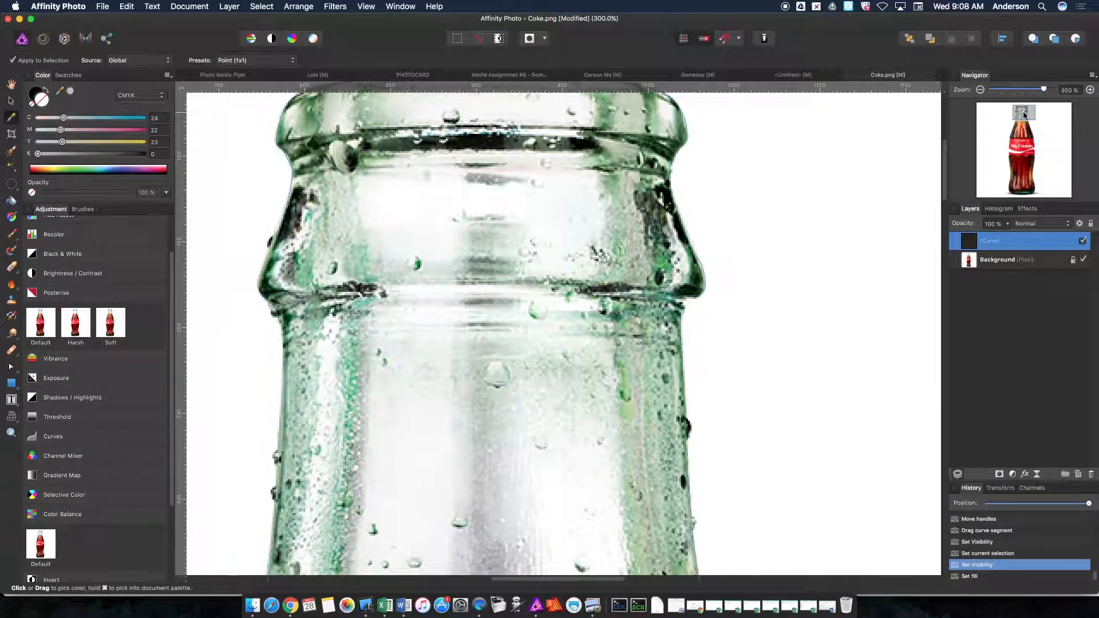
pyautogui.click(662, 261)
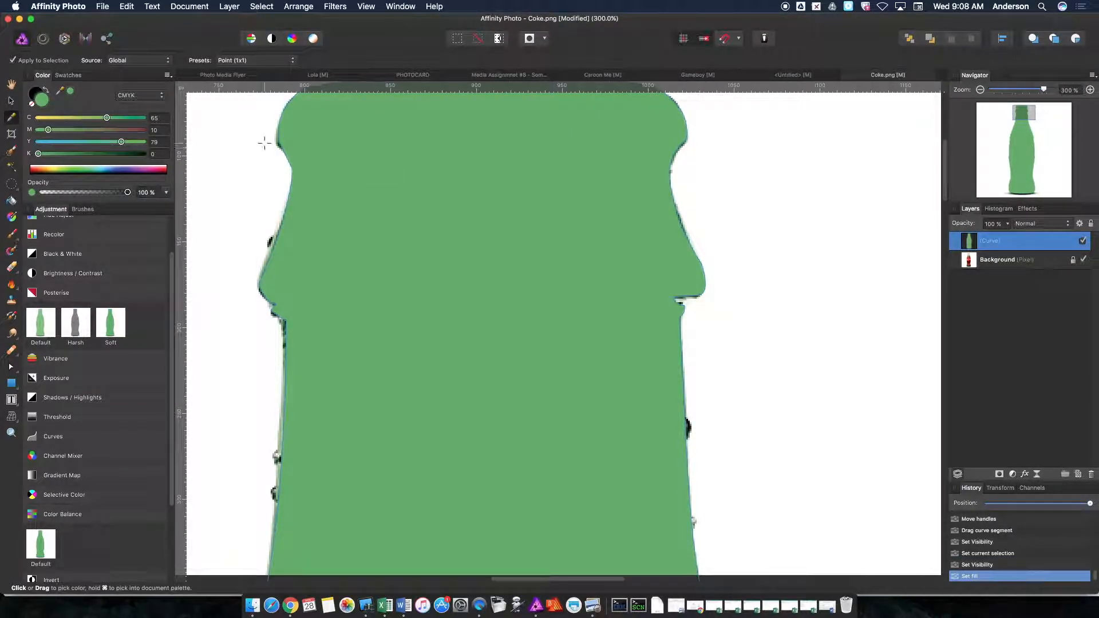
pyautogui.moveTo(38, 153); pyautogui.dragTo(52, 153)
pyautogui.moveTo(121, 142); pyautogui.dragTo(99, 147)
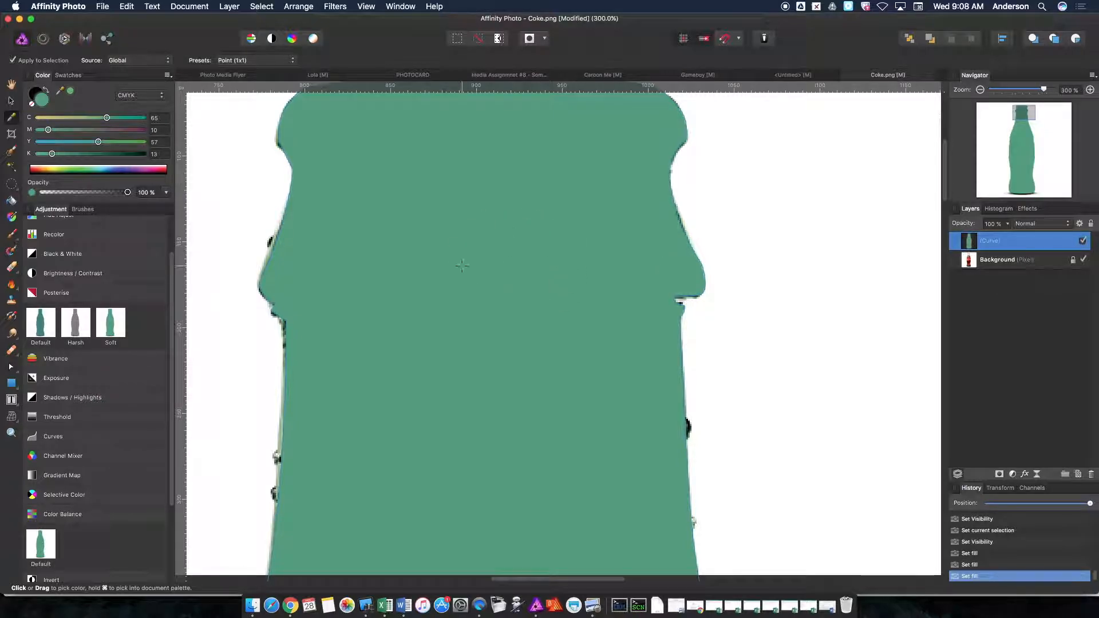
# Refill the curve with a paler glass green of C 42, M 11, Y 35, K 10, hiding the curve to sample the photo.
pyautogui.click(980, 90)
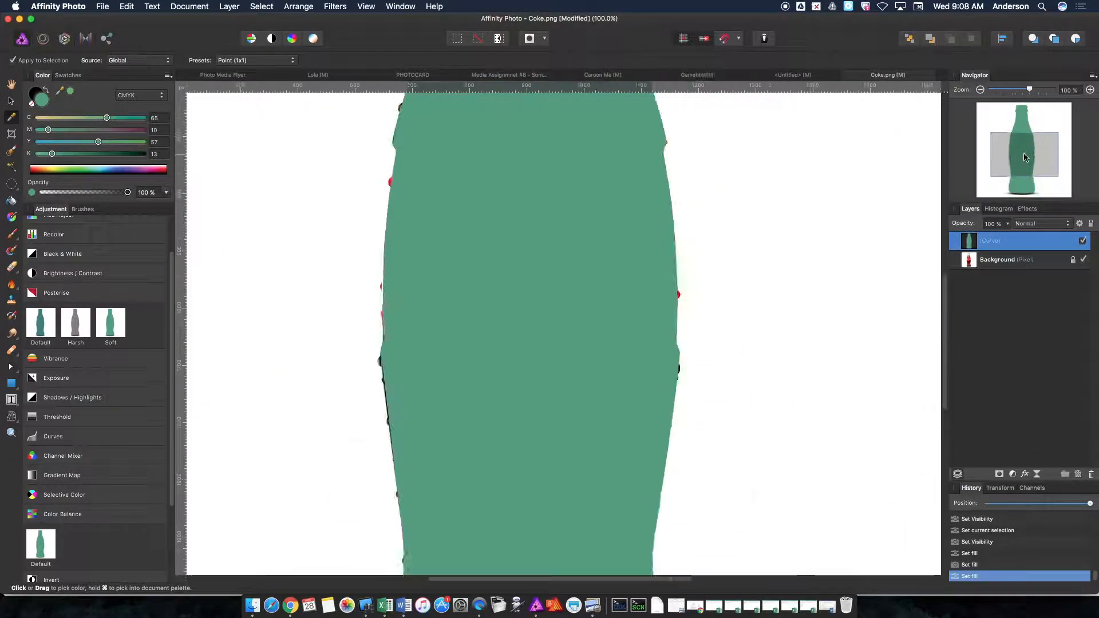
pyautogui.click(1083, 241)
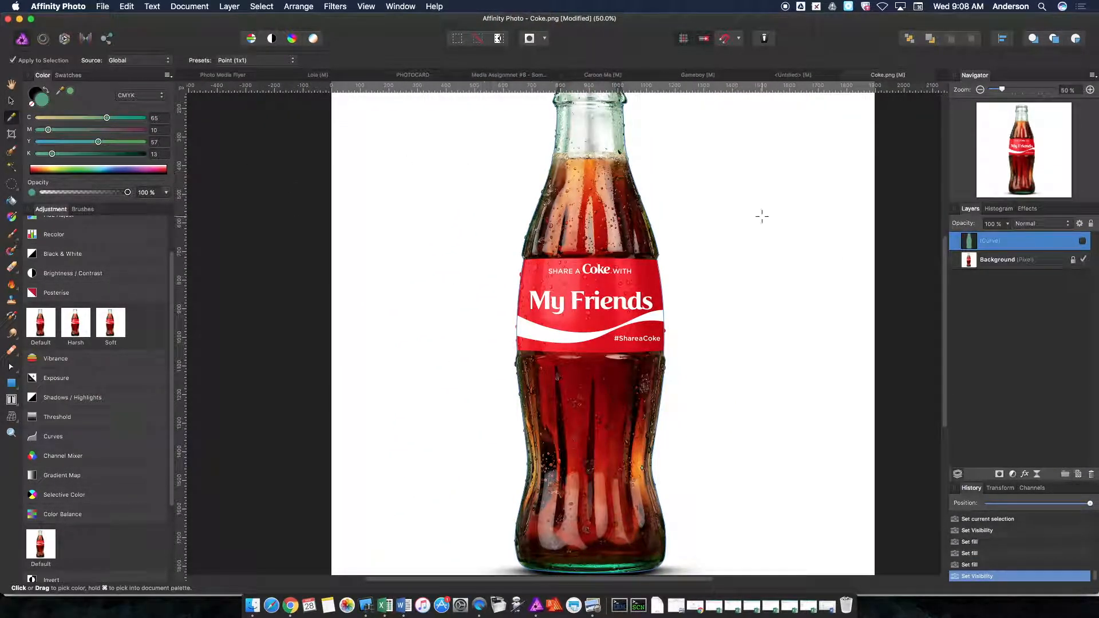
pyautogui.click(10, 118)
pyautogui.click(1083, 240)
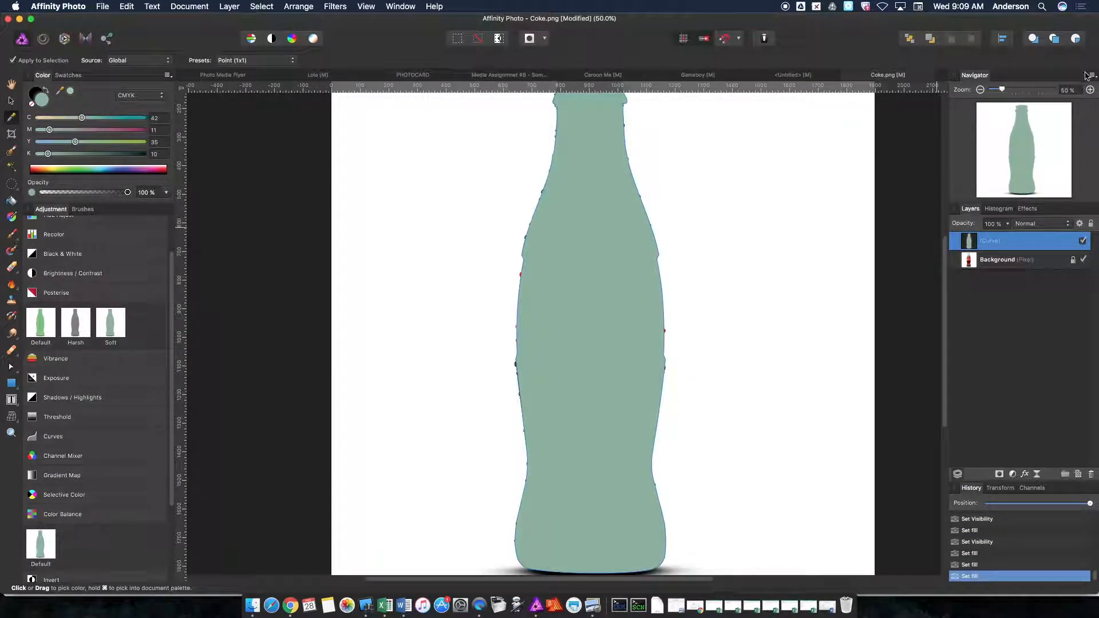
# Compare the fill colour with the glass at the bottle's neck by hiding the curve and showing it again.
pyautogui.click(1082, 241)
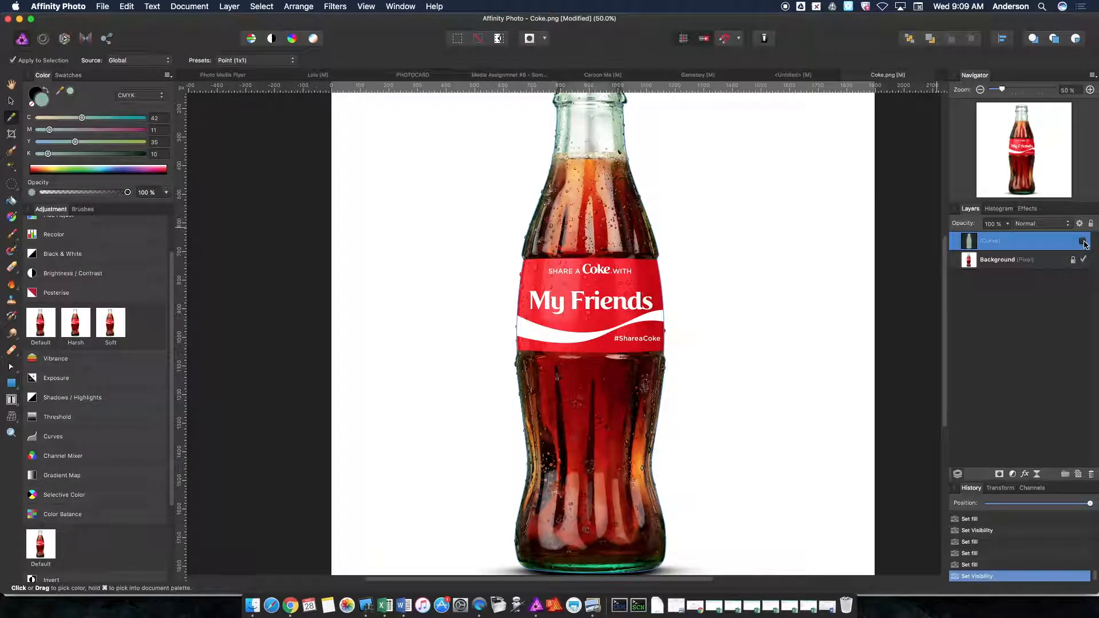
pyautogui.click(1091, 90)
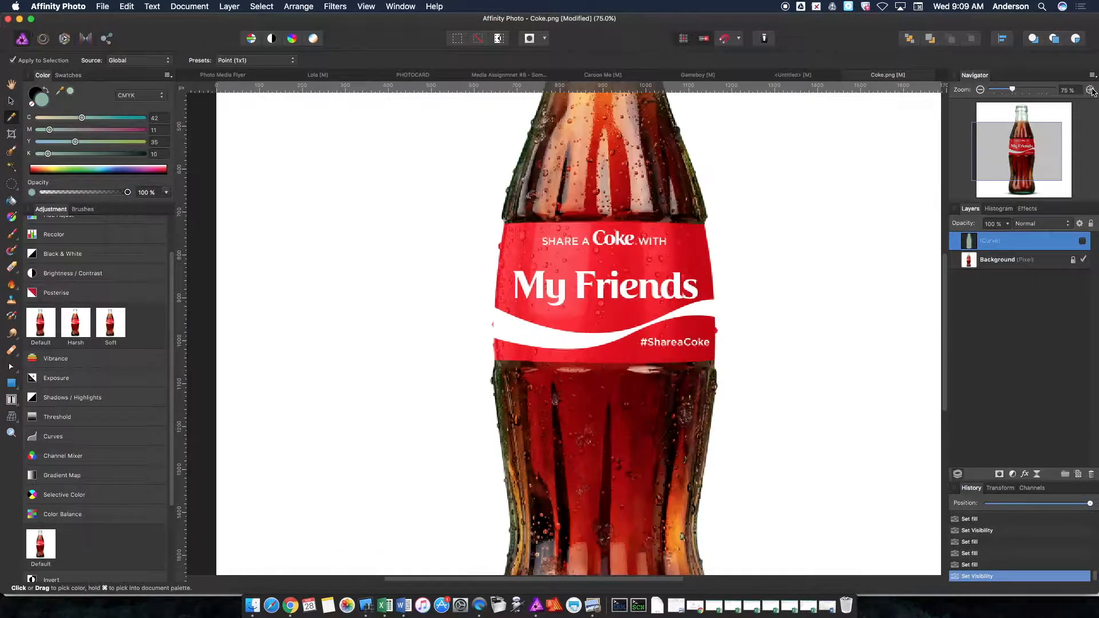
pyautogui.click(1090, 90)
pyautogui.click(1090, 90)
pyautogui.click(1090, 90)
pyautogui.moveTo(1016, 150)
pyautogui.mouseDown()
pyautogui.moveTo(1021, 122)
pyautogui.moveTo(1019, 130)
pyautogui.mouseUp()
pyautogui.click(1082, 241)
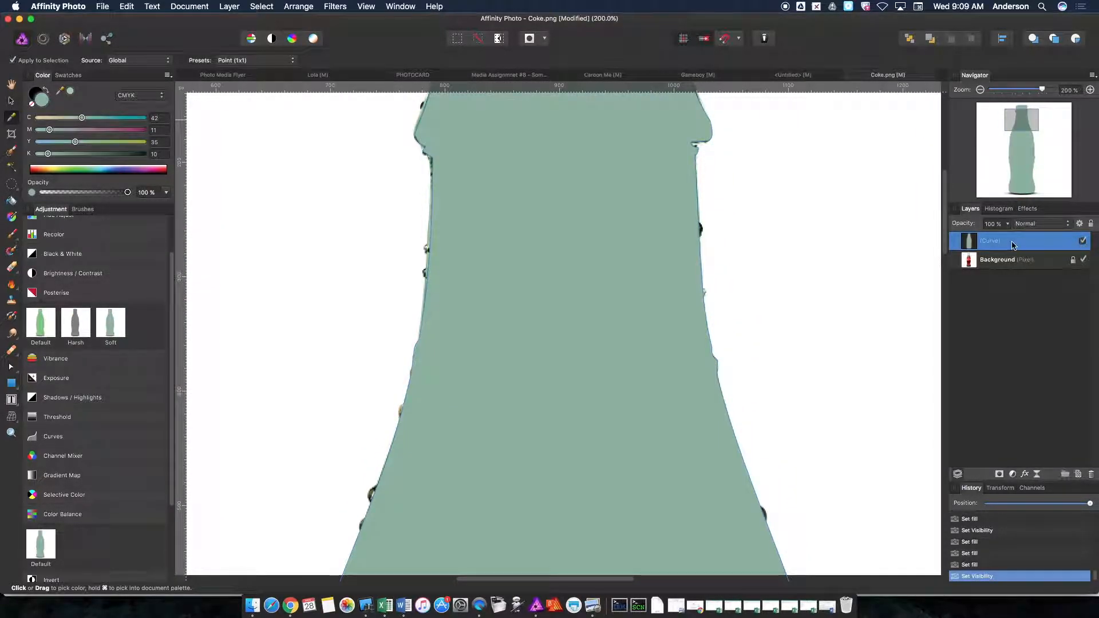
# Give the bottle curve a solid black stroke 6 pt wide.
pyautogui.click(980, 90)
pyautogui.click(980, 90)
pyautogui.click(980, 90)
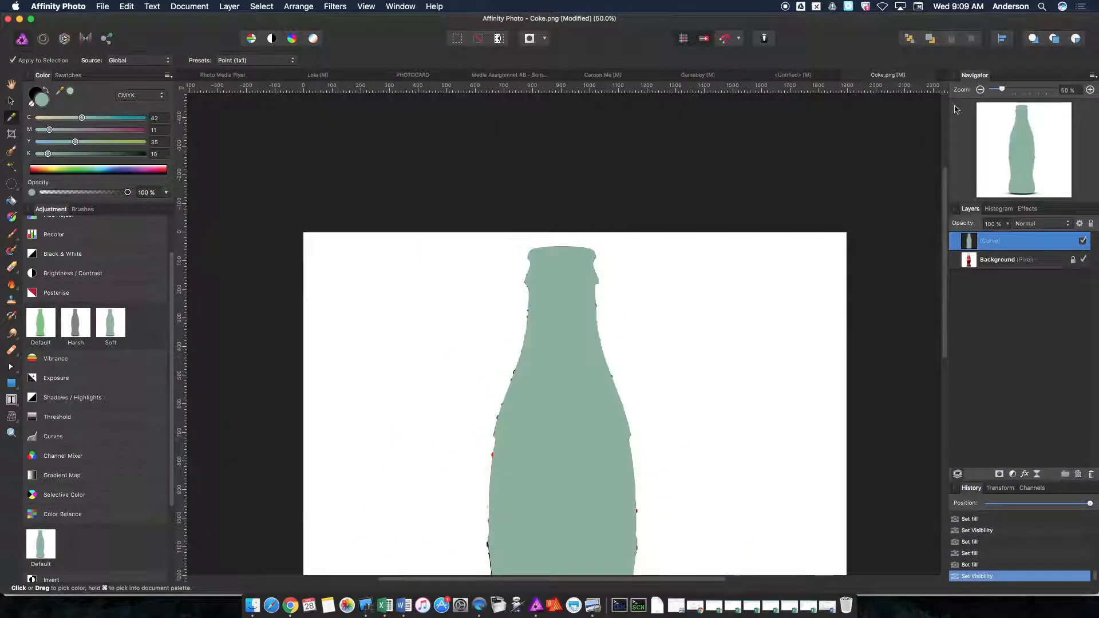
pyautogui.scroll(-5, 684, 271)
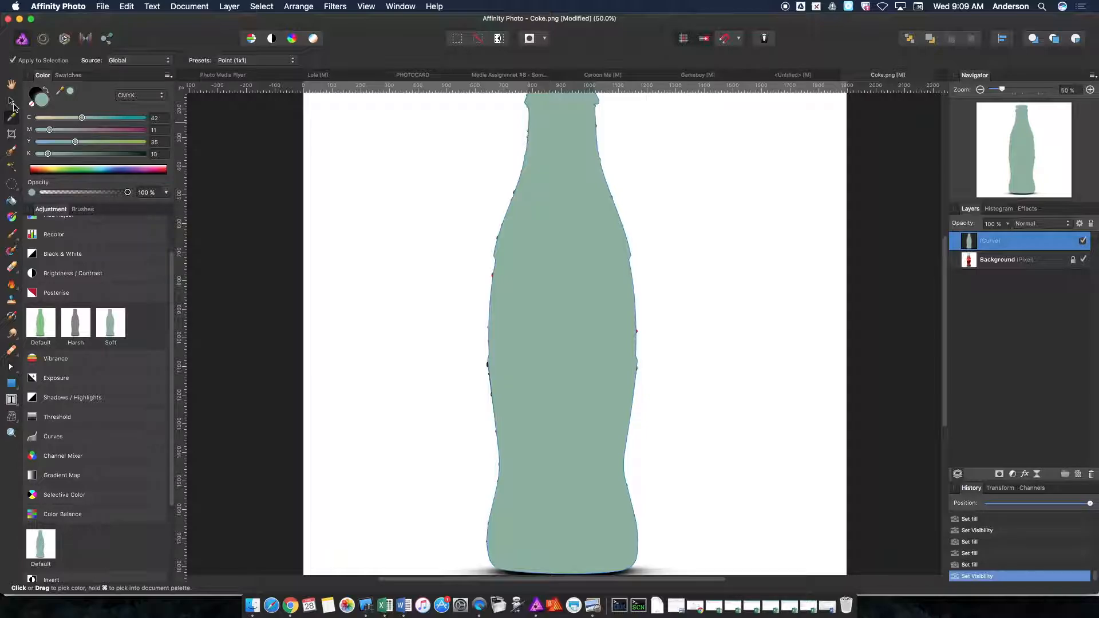
pyautogui.click(10, 101)
pyautogui.doubleClick(997, 241)
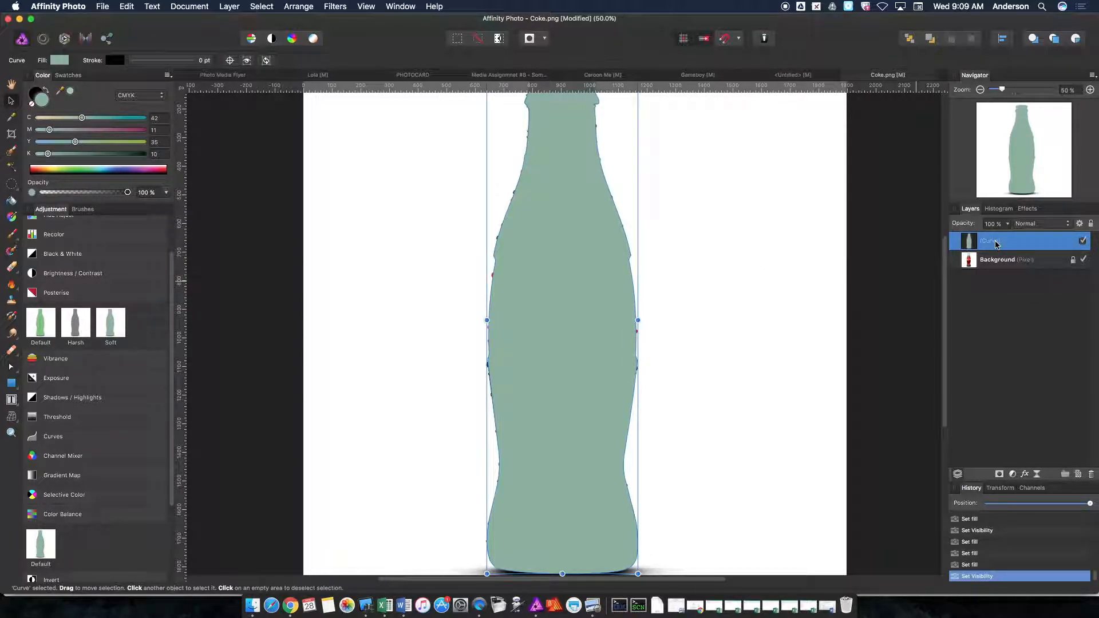
pyautogui.click(138, 60)
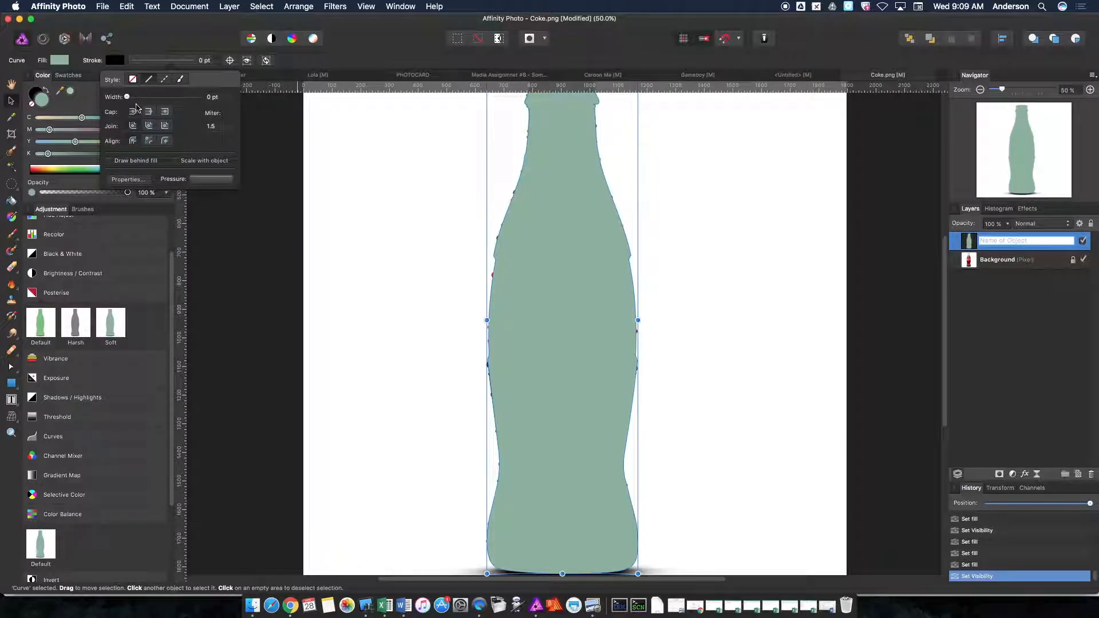
pyautogui.moveTo(127, 102); pyautogui.dragTo(151, 99)
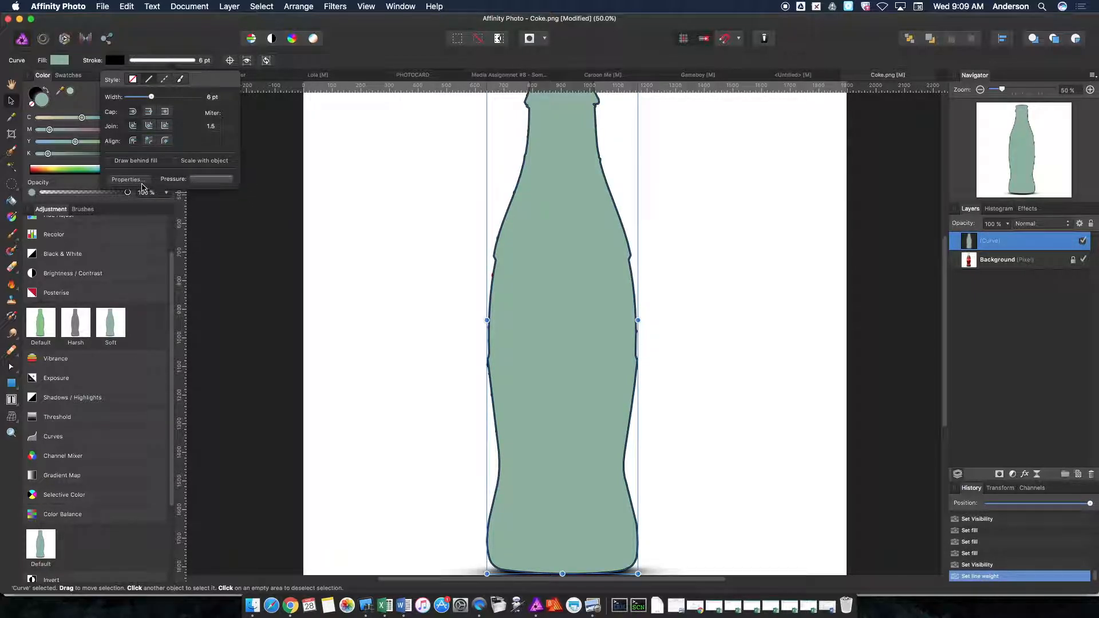
# Lower both ends of the stroke's pressure profile and raise its middle into an arch, and inspect the line.
pyautogui.click(199, 180)
pyautogui.moveTo(191, 191); pyautogui.dragTo(191, 247)
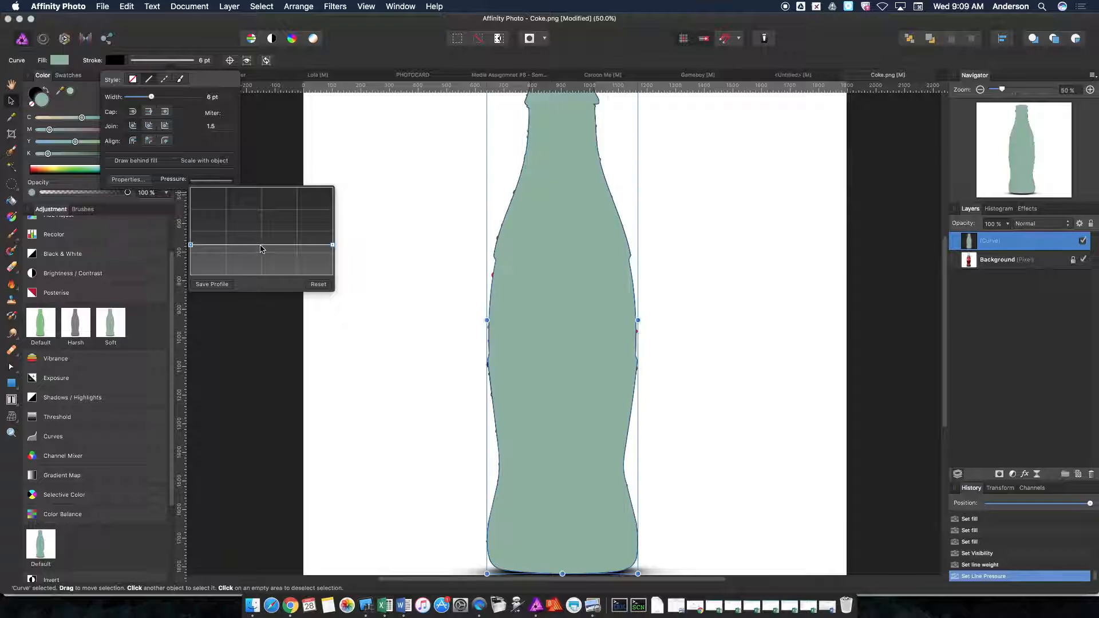
pyautogui.moveTo(259, 247); pyautogui.dragTo(256, 215)
pyautogui.click(1090, 90)
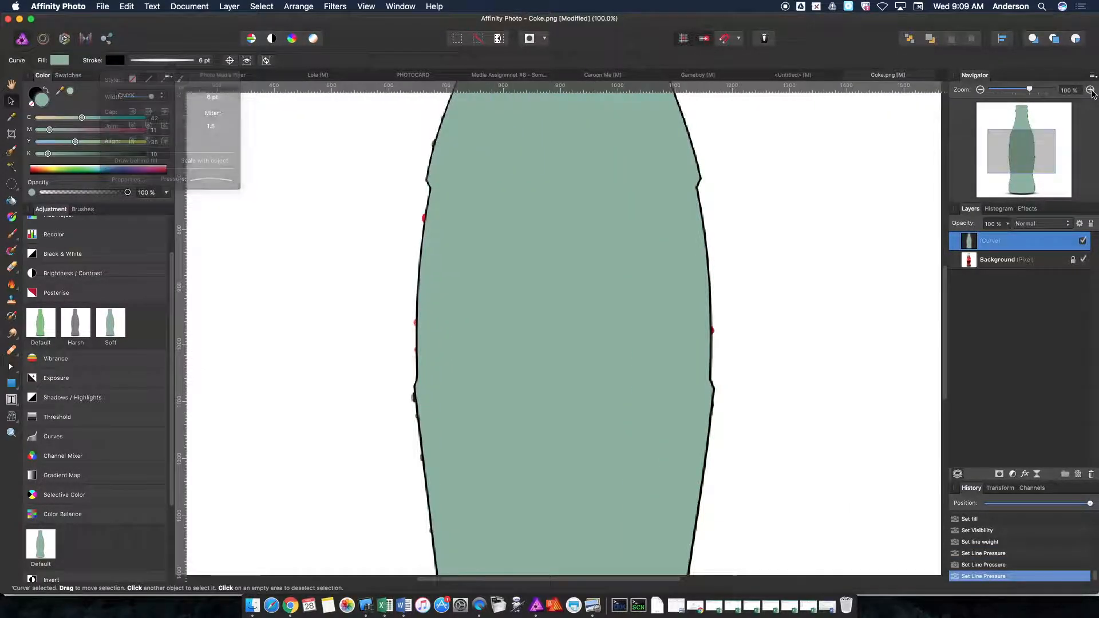
pyautogui.click(1090, 90)
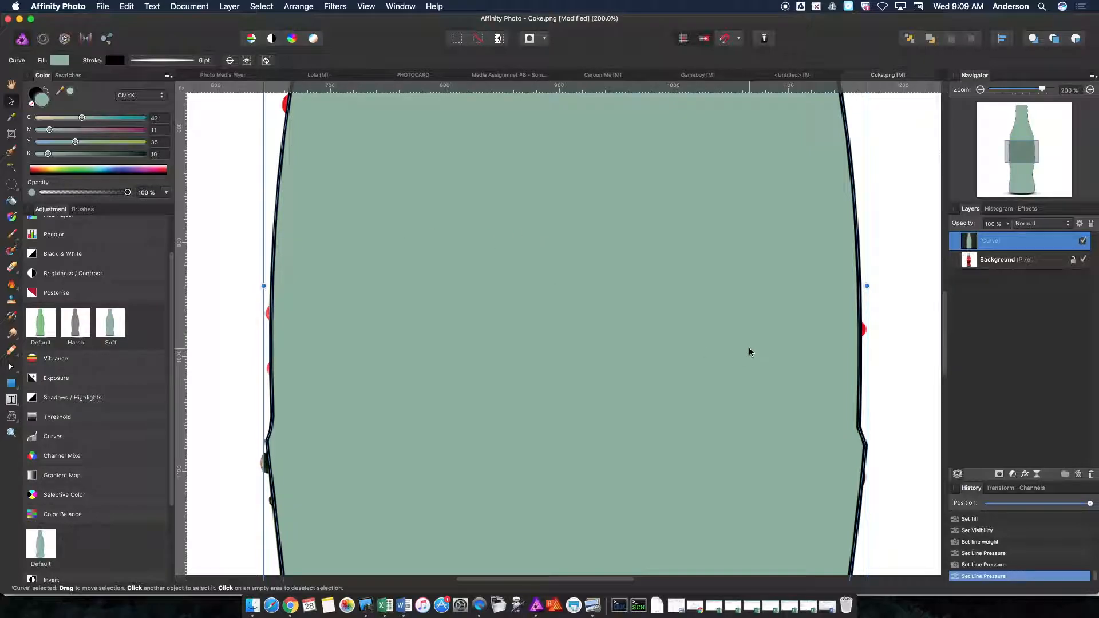
pyautogui.scroll(10, 404, 215)
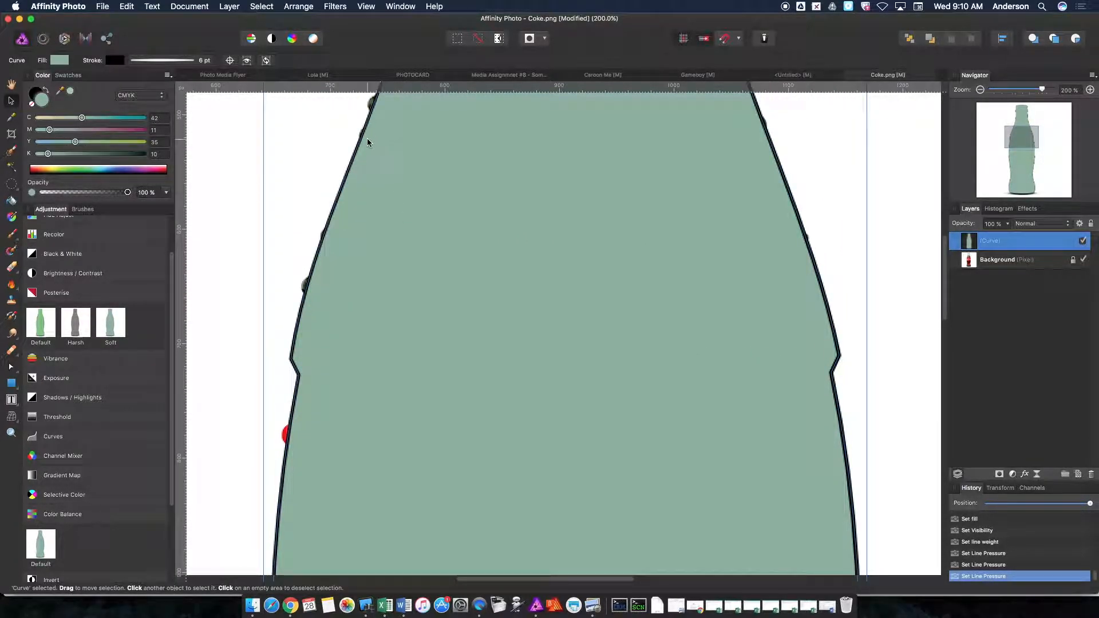
# Raise both ends of the stroke's pressure profile to the maximum and add alternating dips and peaks along it.
pyautogui.click(166, 61)
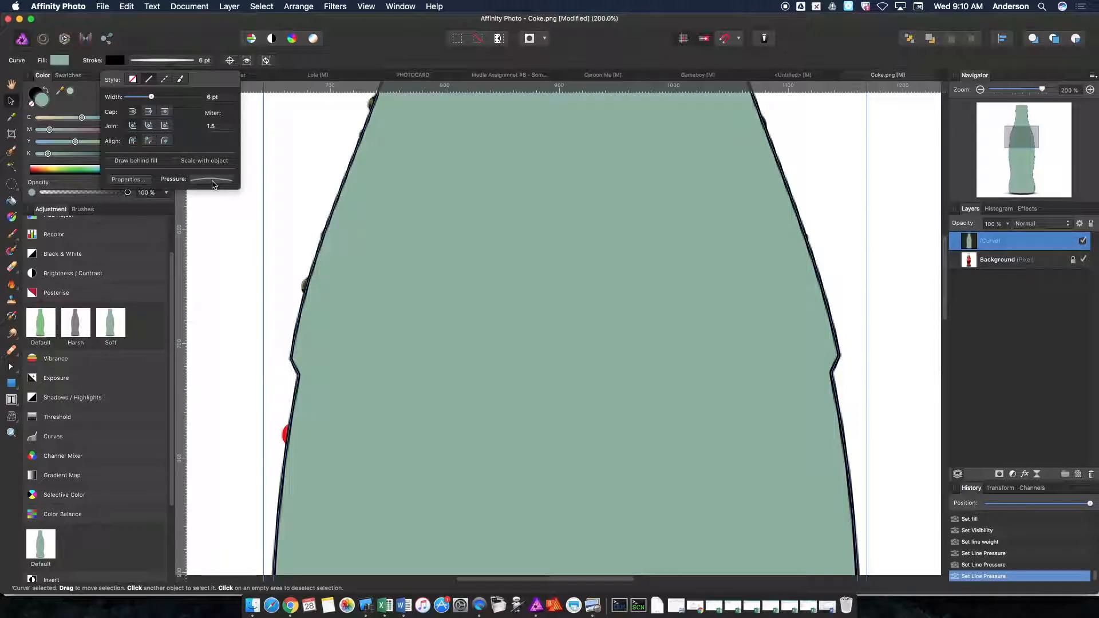
pyautogui.click(218, 180)
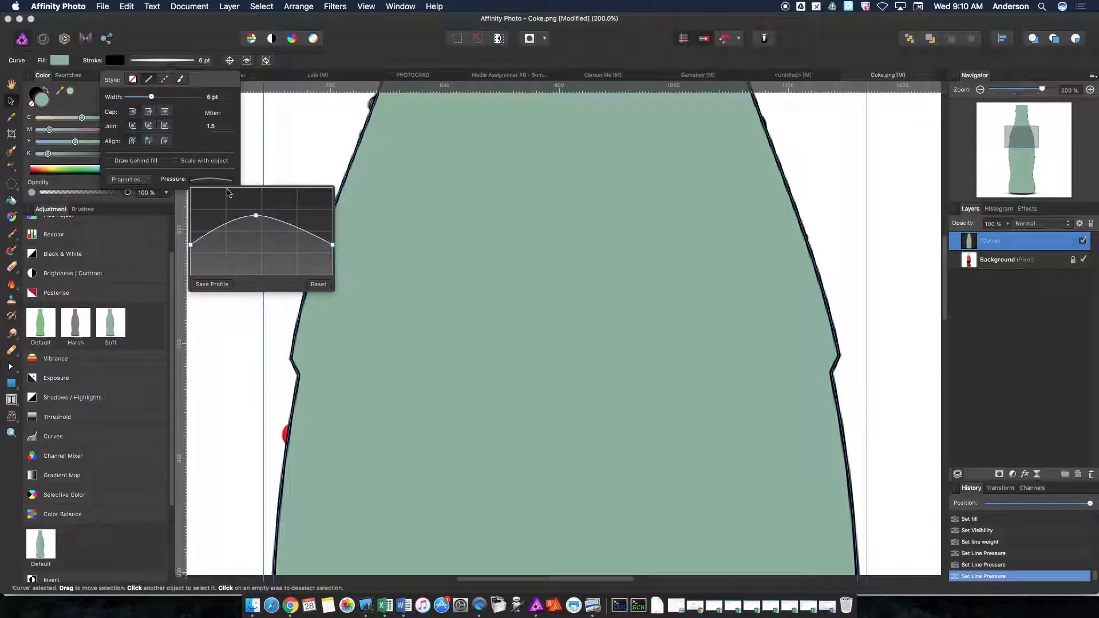
pyautogui.moveTo(191, 247); pyautogui.dragTo(192, 188)
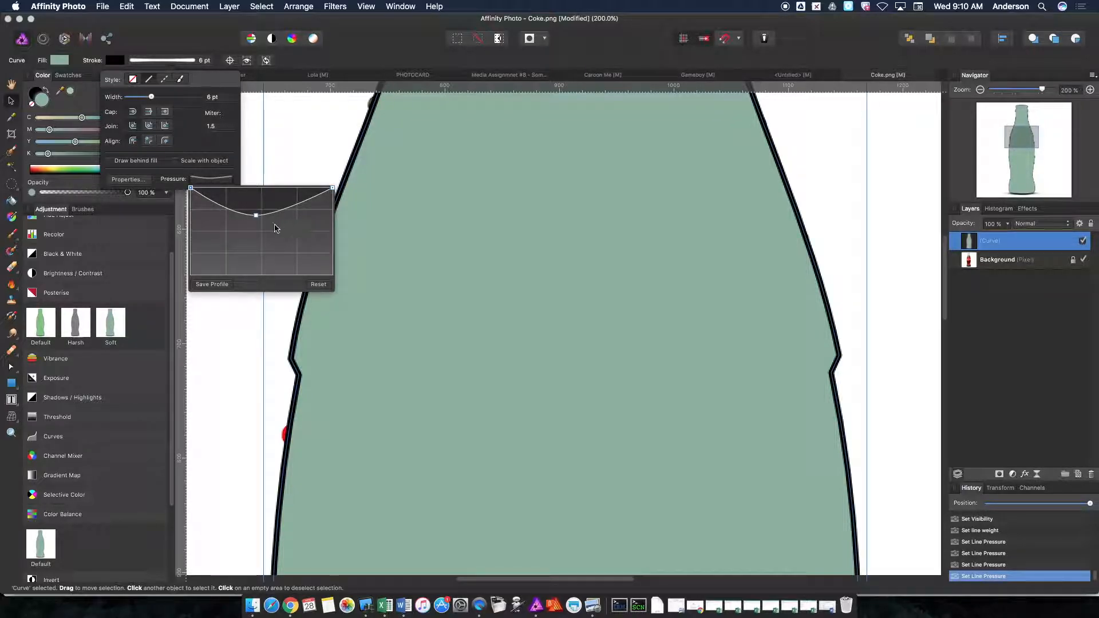
pyautogui.moveTo(256, 215)
pyautogui.mouseDown()
pyautogui.moveTo(250, 281)
pyautogui.moveTo(253, 255)
pyautogui.moveTo(302, 252)
pyautogui.moveTo(229, 254)
pyautogui.moveTo(322, 256)
pyautogui.moveTo(263, 259)
pyautogui.mouseUp()
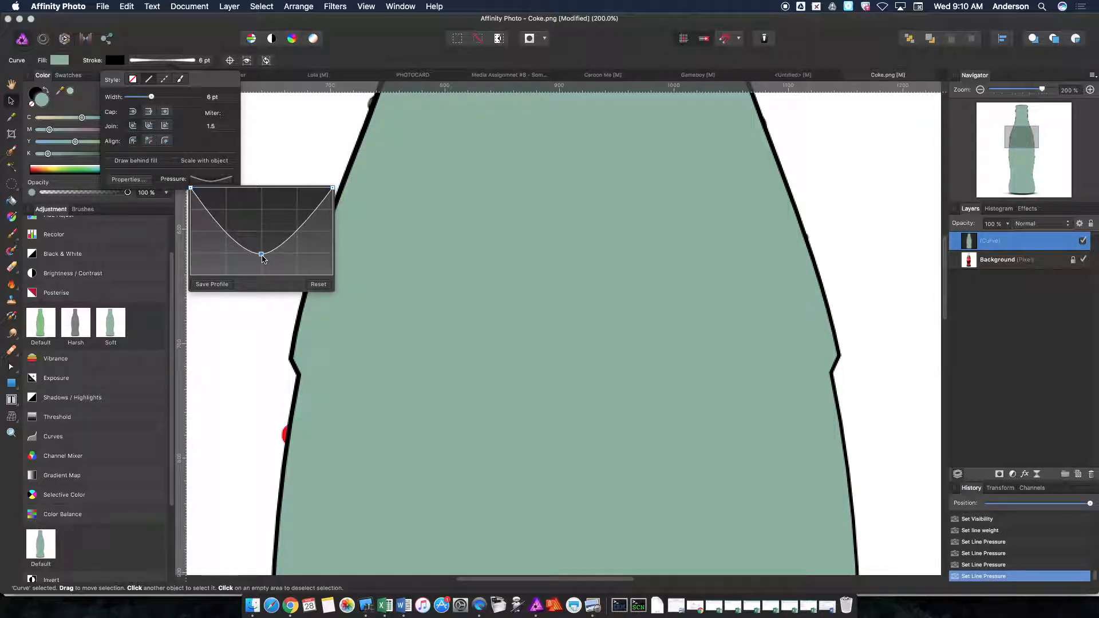
pyautogui.moveTo(262, 257)
pyautogui.mouseDown()
pyautogui.moveTo(262, 196)
pyautogui.moveTo(213, 192)
pyautogui.moveTo(200, 268)
pyautogui.moveTo(200, 243)
pyautogui.mouseUp()
pyautogui.moveTo(219, 195)
pyautogui.mouseDown()
pyautogui.moveTo(226, 228)
pyautogui.moveTo(249, 224)
pyautogui.moveTo(247, 243)
pyautogui.mouseUp()
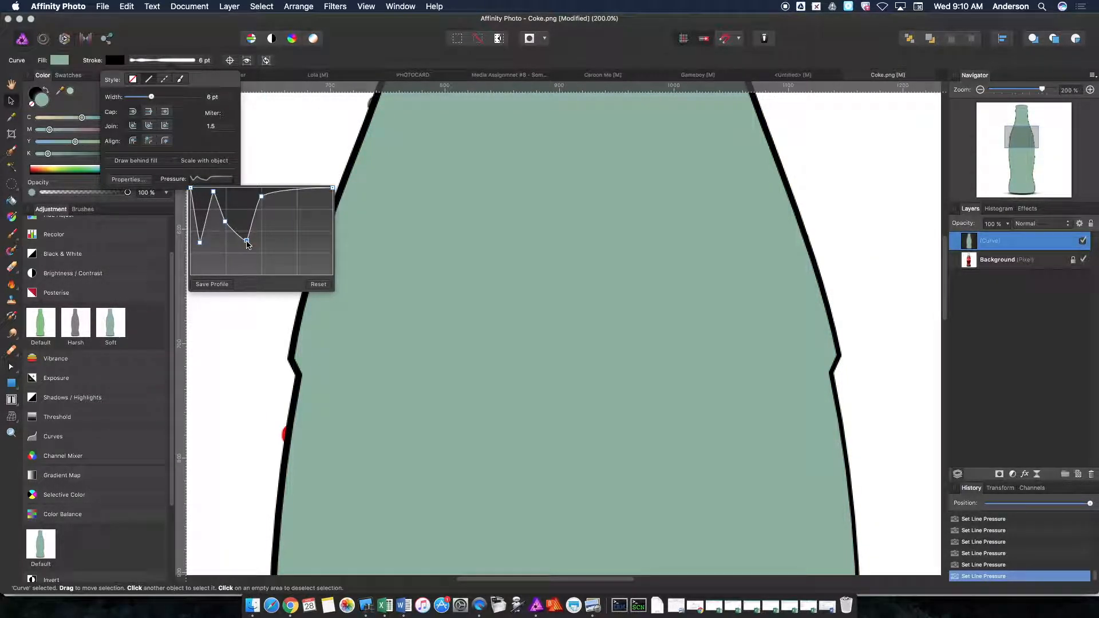
pyautogui.moveTo(281, 192)
pyautogui.mouseDown()
pyautogui.moveTo(285, 244)
pyautogui.moveTo(316, 218)
pyautogui.moveTo(300, 198)
pyautogui.moveTo(318, 197)
pyautogui.moveTo(319, 228)
pyautogui.mouseUp()
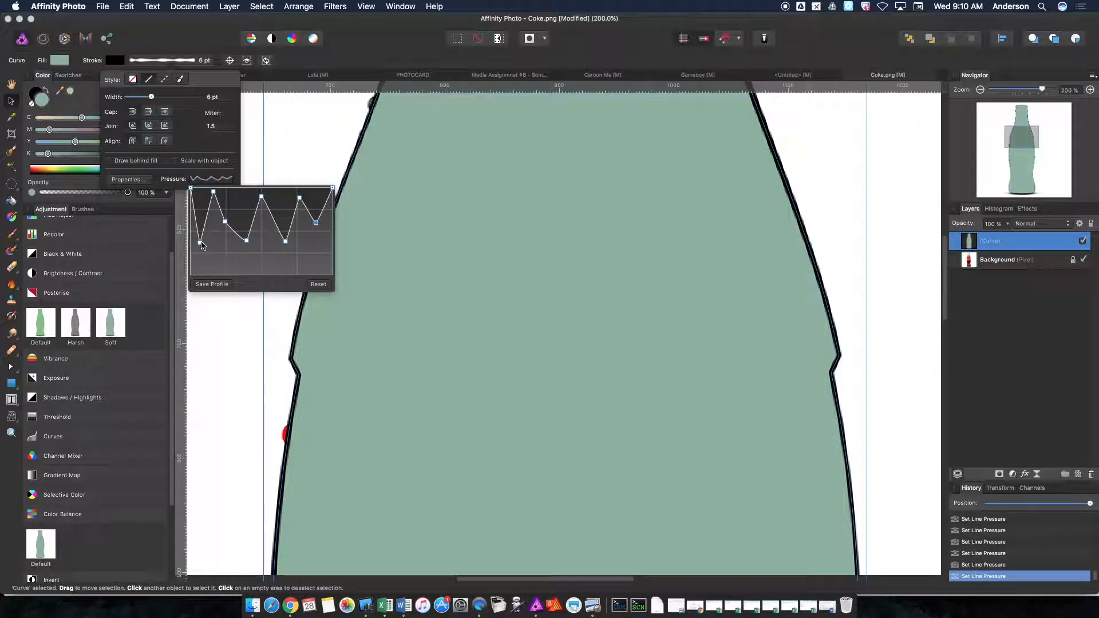
# Adjust the first peaks and dips of the pressure profile and add extra points near its start.
pyautogui.moveTo(202, 247)
pyautogui.mouseDown()
pyautogui.moveTo(215, 248)
pyautogui.moveTo(203, 244)
pyautogui.mouseUp()
pyautogui.moveTo(214, 192); pyautogui.dragTo(210, 198)
pyautogui.moveTo(230, 227)
pyautogui.mouseDown()
pyautogui.moveTo(227, 247)
pyautogui.moveTo(227, 205)
pyautogui.mouseUp()
pyautogui.moveTo(217, 200); pyautogui.dragTo(217, 225)
pyautogui.moveTo(213, 207); pyautogui.dragTo(218, 204)
# Add more sharp peaks and dips through the middle and end of the pressure profile, and lower its ends to about mid-height.
pyautogui.moveTo(1042, 89); pyautogui.dragTo(1013, 90)
pyautogui.moveTo(1022, 138); pyautogui.dragTo(1026, 170)
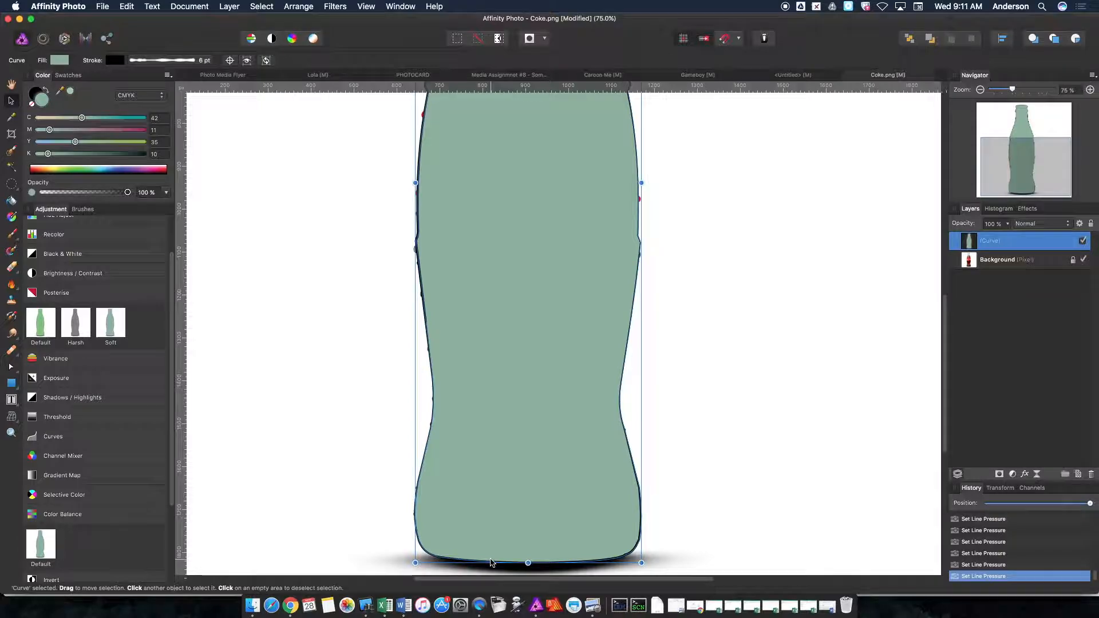
pyautogui.scroll(10, 441, 255)
pyautogui.click(162, 60)
pyautogui.click(210, 180)
pyautogui.moveTo(237, 243)
pyautogui.mouseDown()
pyautogui.moveTo(239, 220)
pyautogui.moveTo(268, 249)
pyautogui.mouseUp()
pyautogui.moveTo(291, 229)
pyautogui.mouseDown()
pyautogui.moveTo(291, 190)
pyautogui.moveTo(296, 250)
pyautogui.mouseUp()
pyautogui.moveTo(310, 209)
pyautogui.mouseDown()
pyautogui.moveTo(311, 259)
pyautogui.moveTo(326, 254)
pyautogui.mouseUp()
pyautogui.moveTo(333, 192); pyautogui.dragTo(333, 238)
pyautogui.scroll(-15, 552, 277)
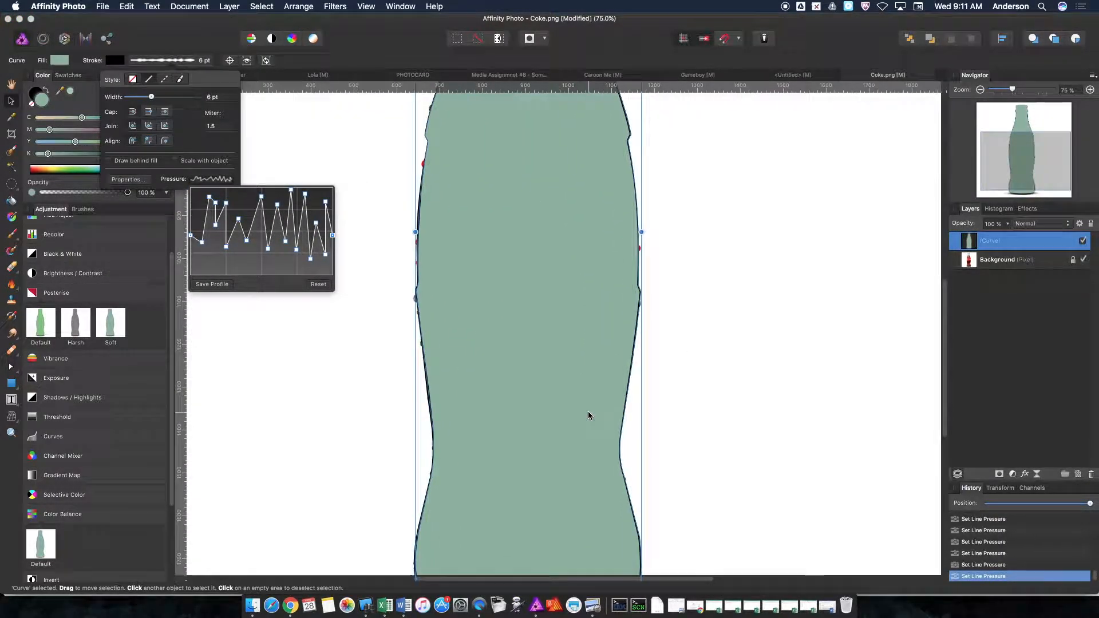
# Hide the green bottle curve to reveal the photo and make the Background layer active.
pyautogui.click(1083, 241)
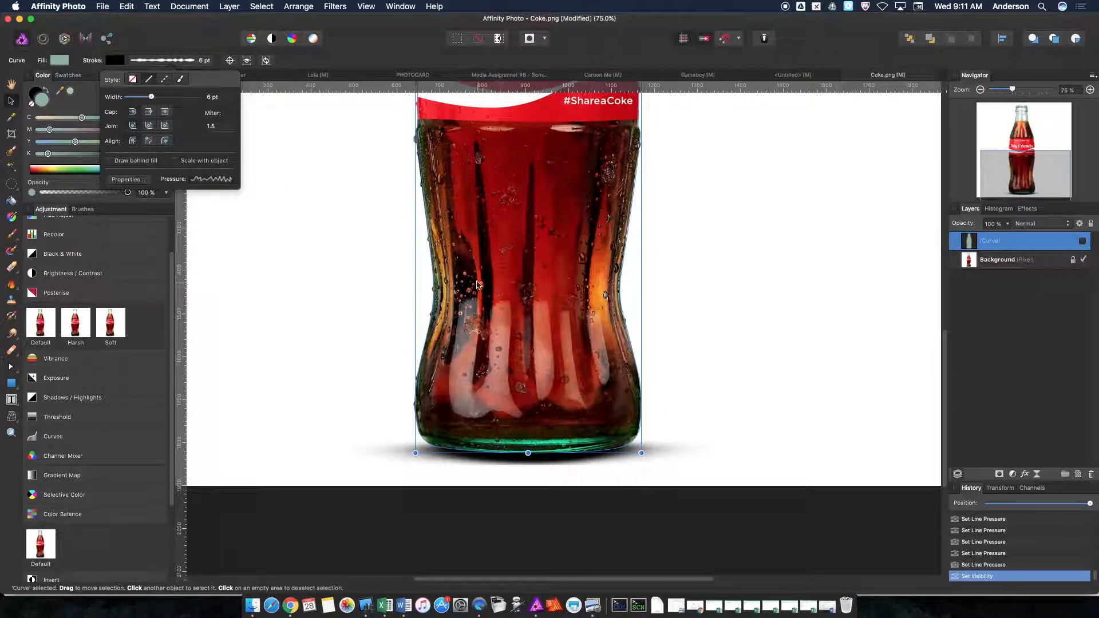
pyautogui.scroll(15, 477, 285)
pyautogui.scroll(-5, 423, 274)
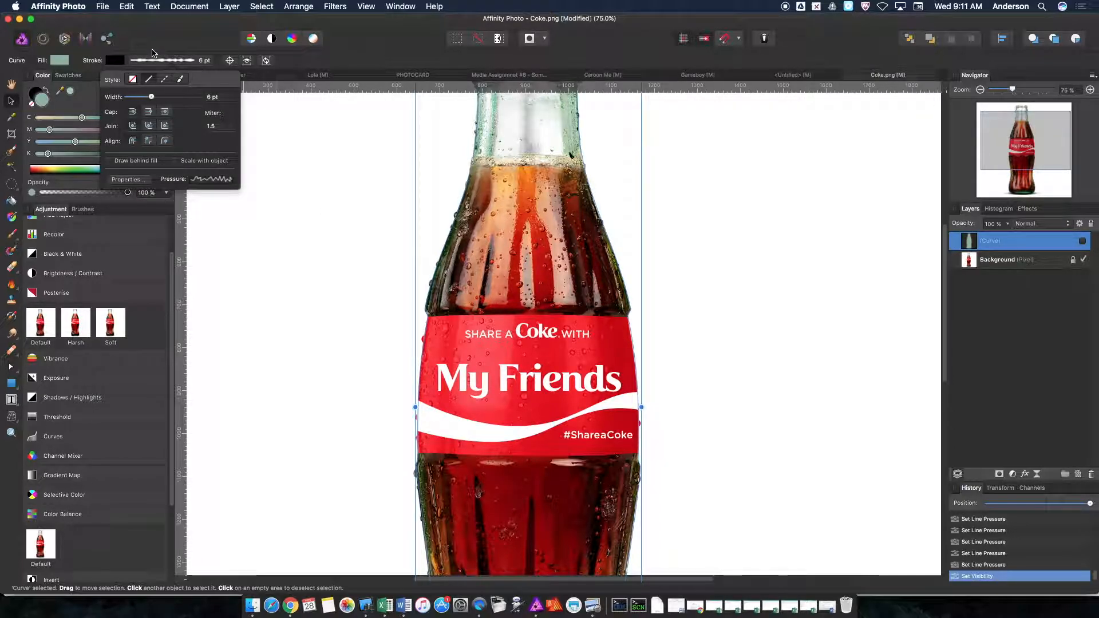
pyautogui.click(11, 368)
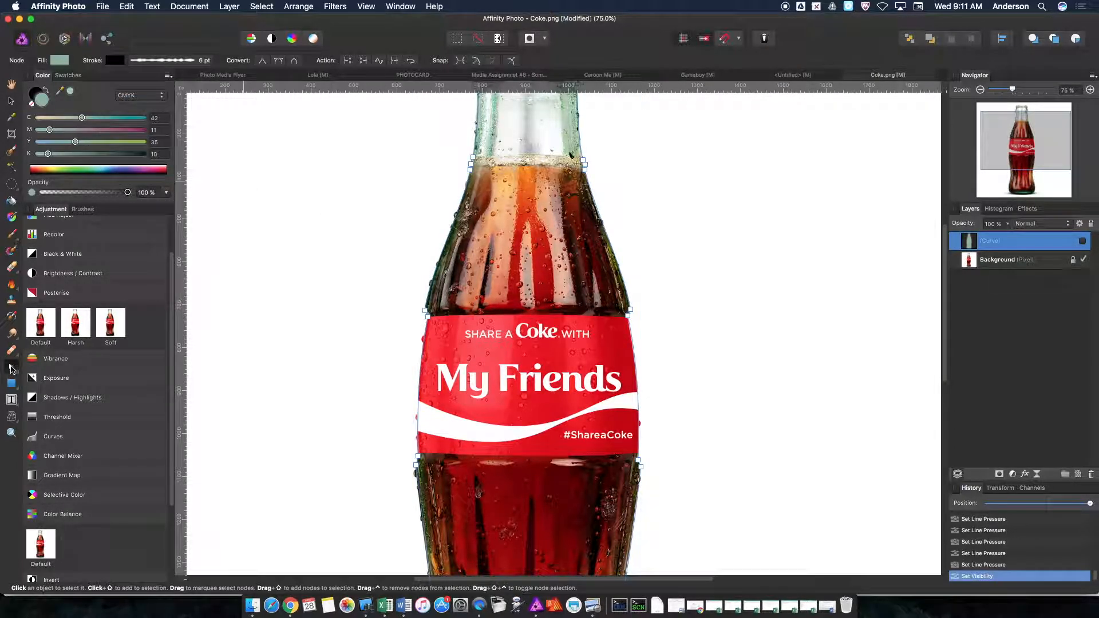
pyautogui.click(11, 368)
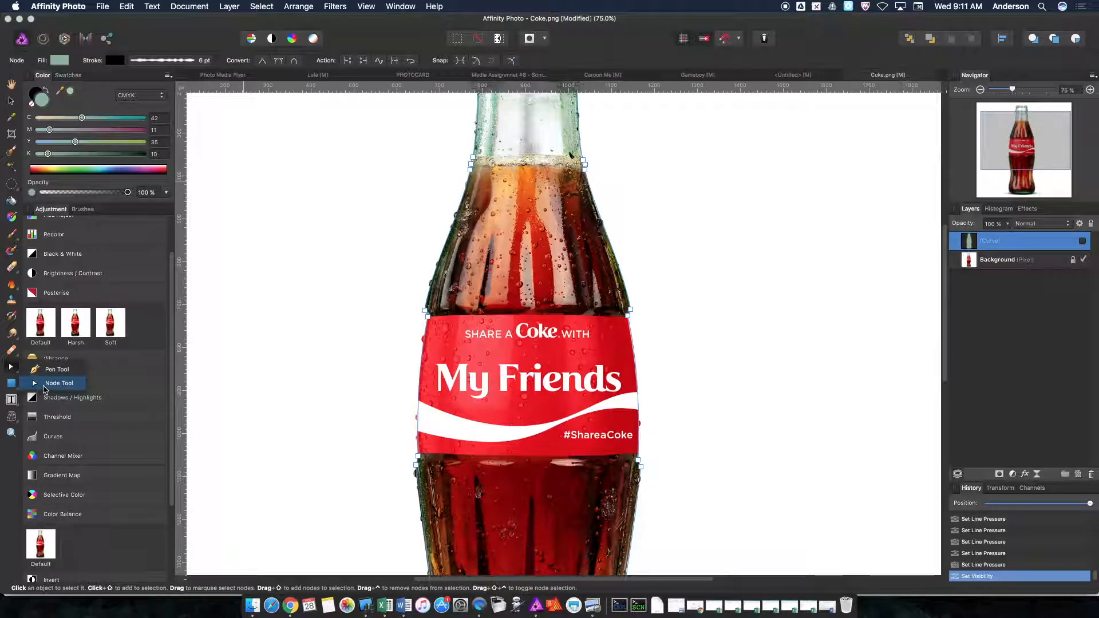
pyautogui.click(44, 384)
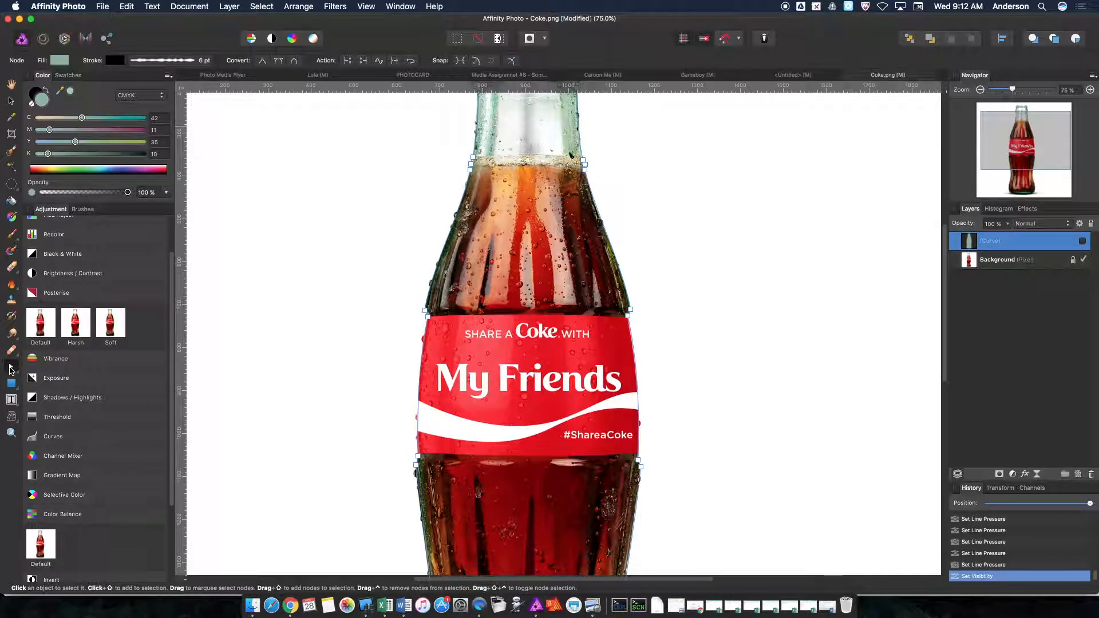
pyautogui.scroll(2, 86, 369)
pyautogui.click(1007, 261)
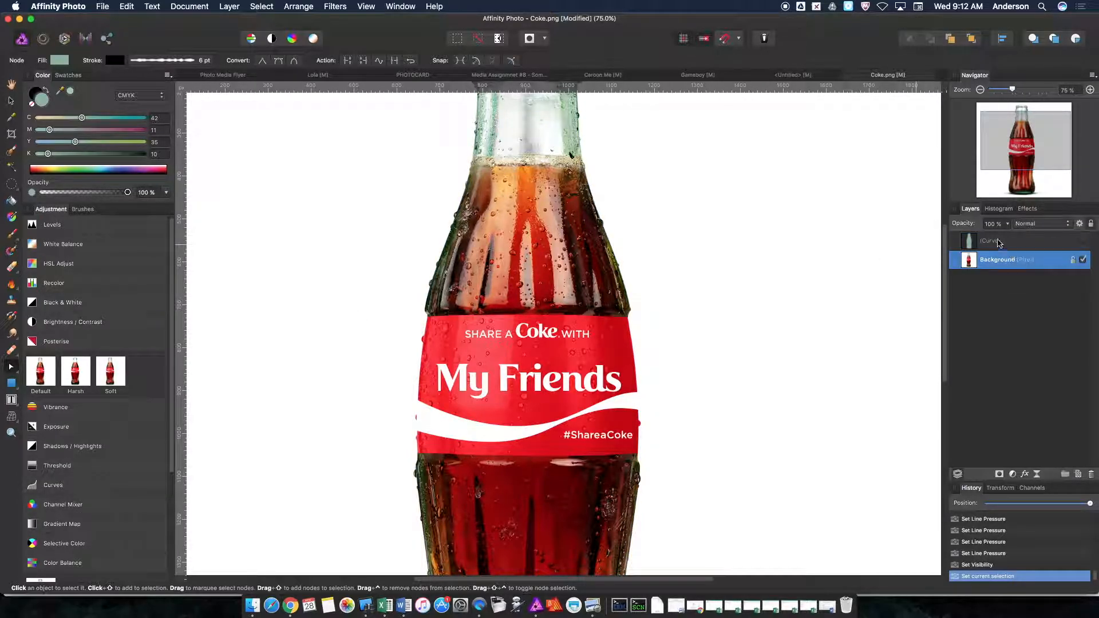
pyautogui.click(993, 245)
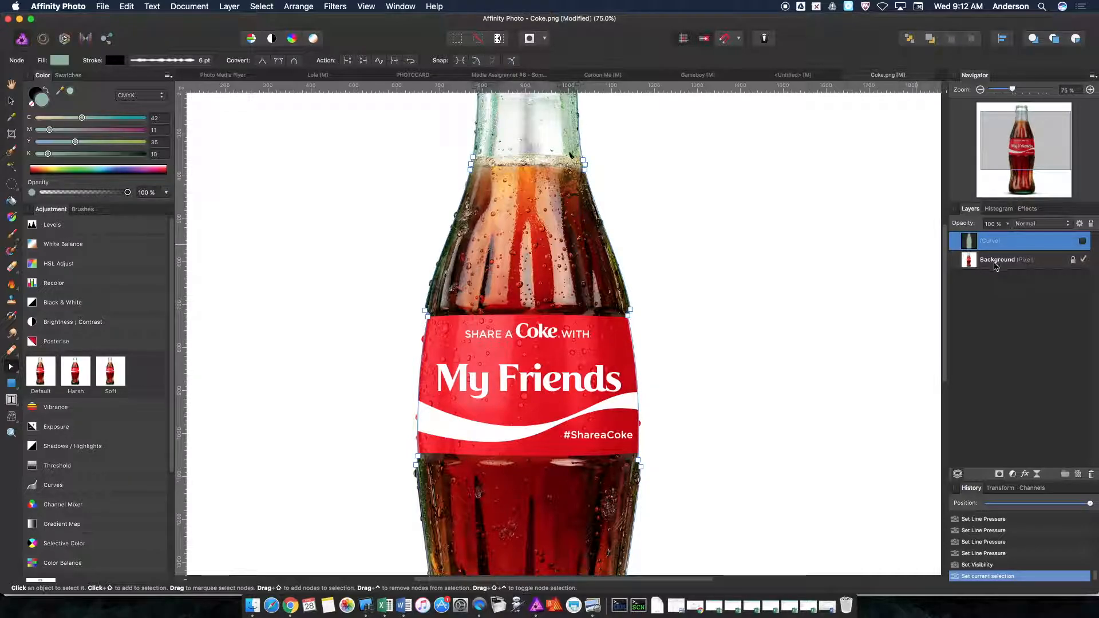
pyautogui.click(995, 263)
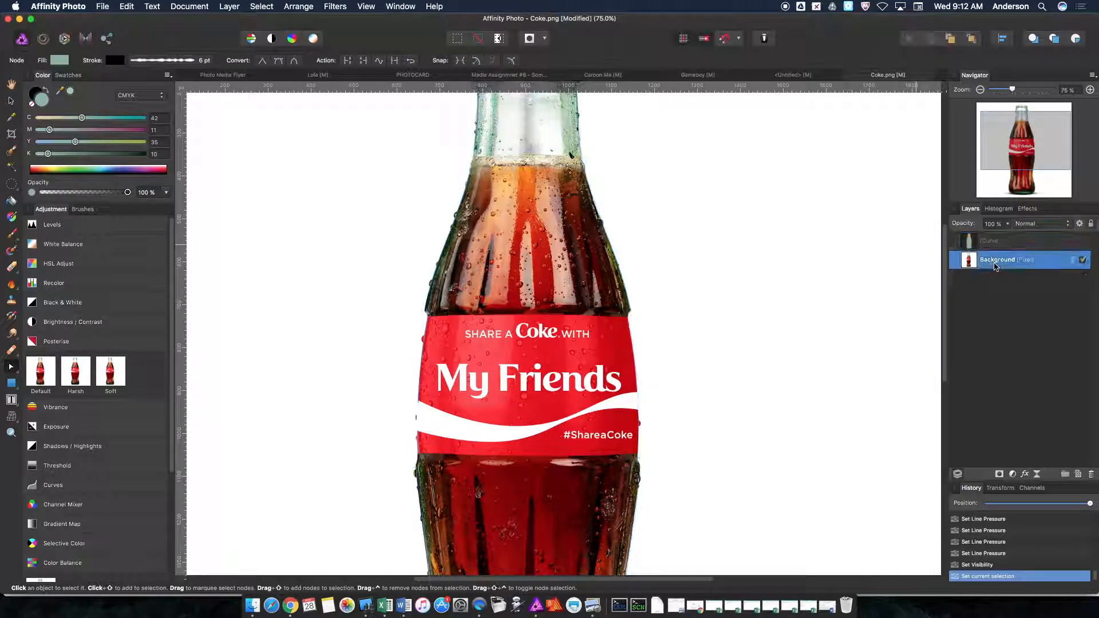
# Reset the stroke's pressure profile and set the stroke width to 0.1 pt.
pyautogui.click(150, 60)
pyautogui.click(202, 179)
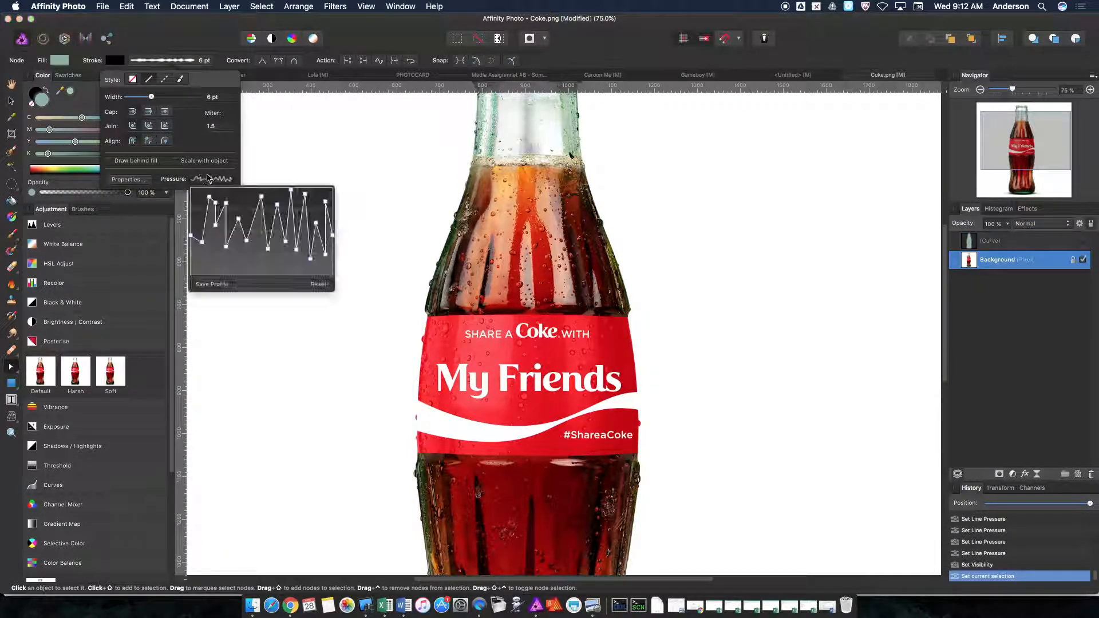
pyautogui.click(318, 284)
pyautogui.click(202, 43)
pyautogui.moveTo(151, 97); pyautogui.dragTo(129, 98)
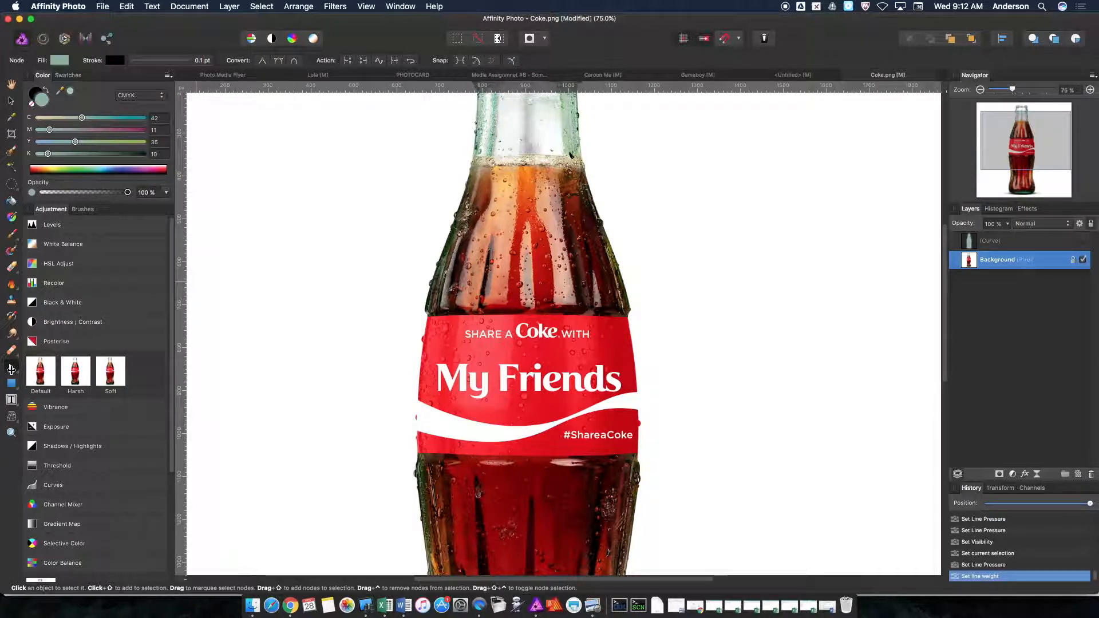
# Draw an open U-shaped five-node curve with the Pen tool around the glass flute just above the label's left half.
pyautogui.click(11, 370)
pyautogui.click(46, 363)
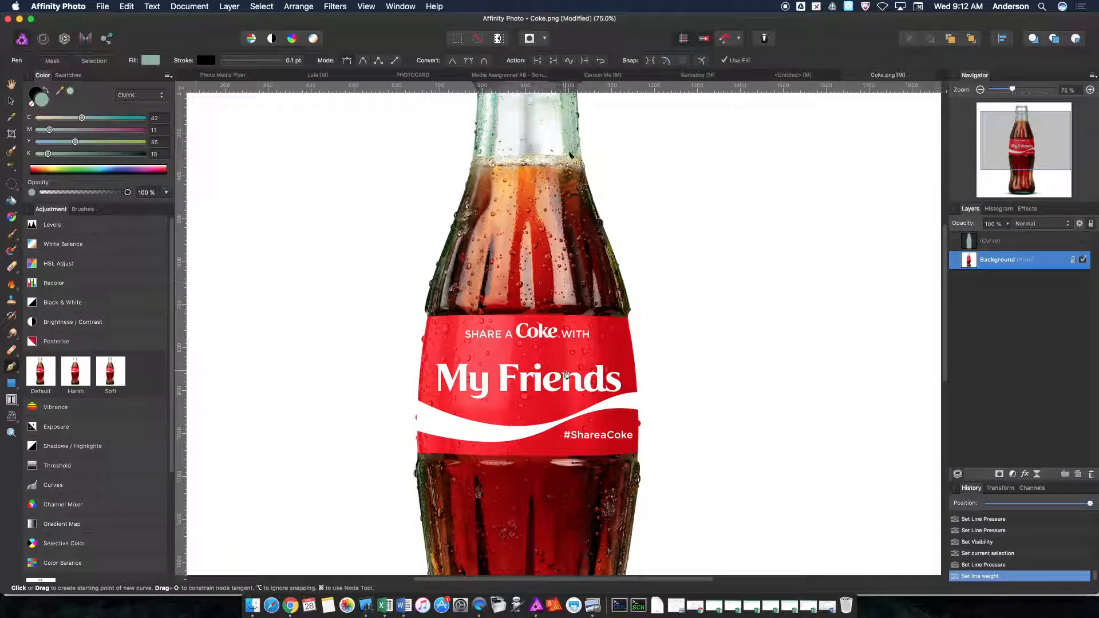
pyautogui.press('super+2')
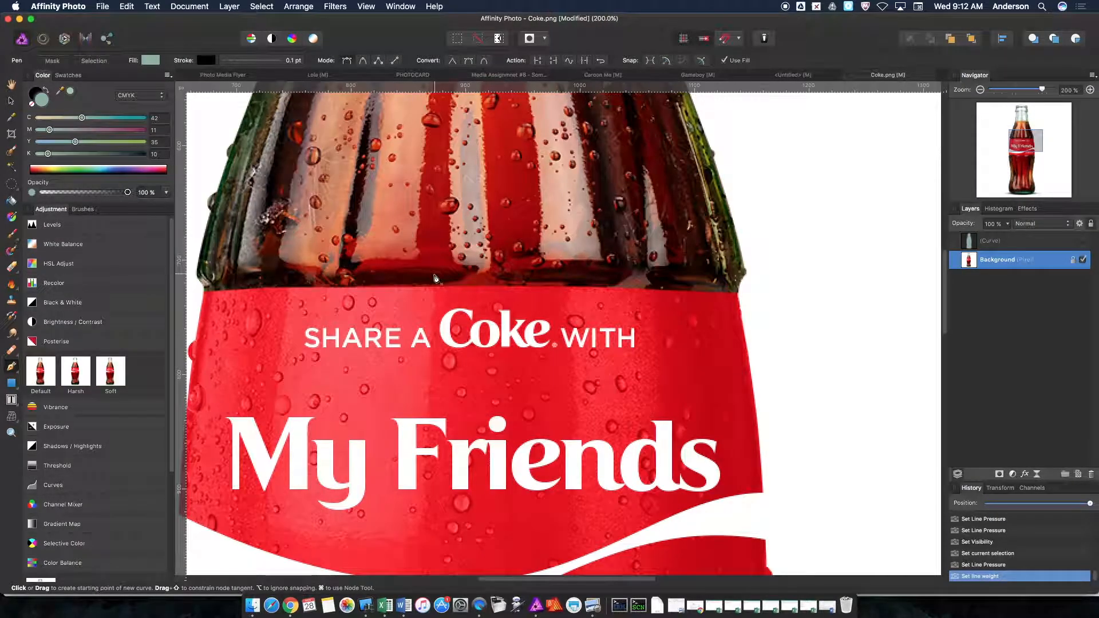
pyautogui.scroll(4, 435, 279)
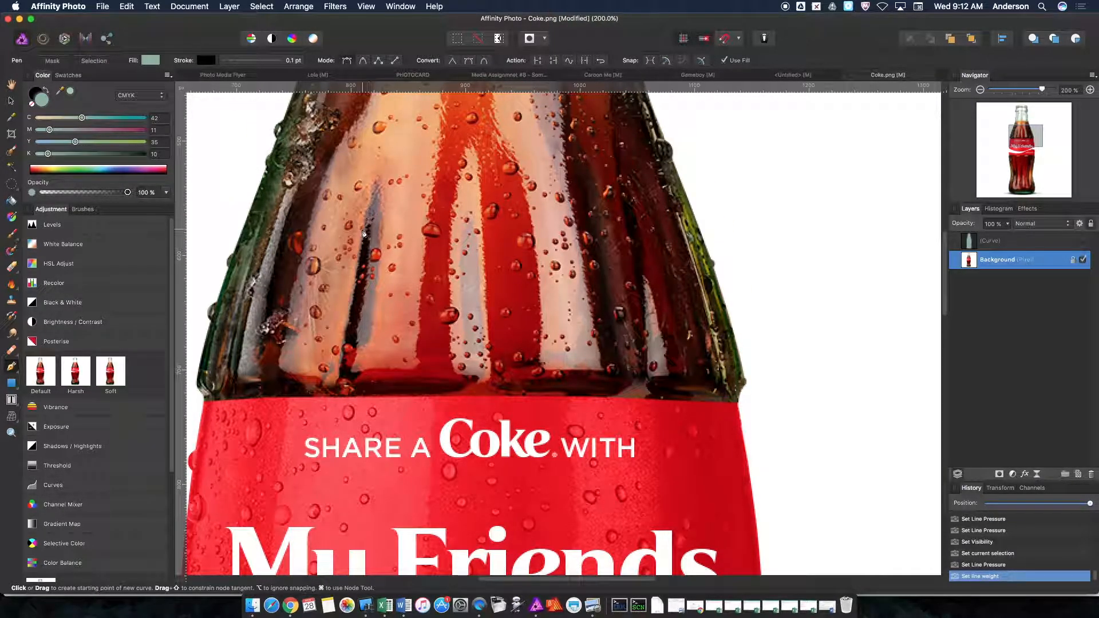
pyautogui.click(368, 222)
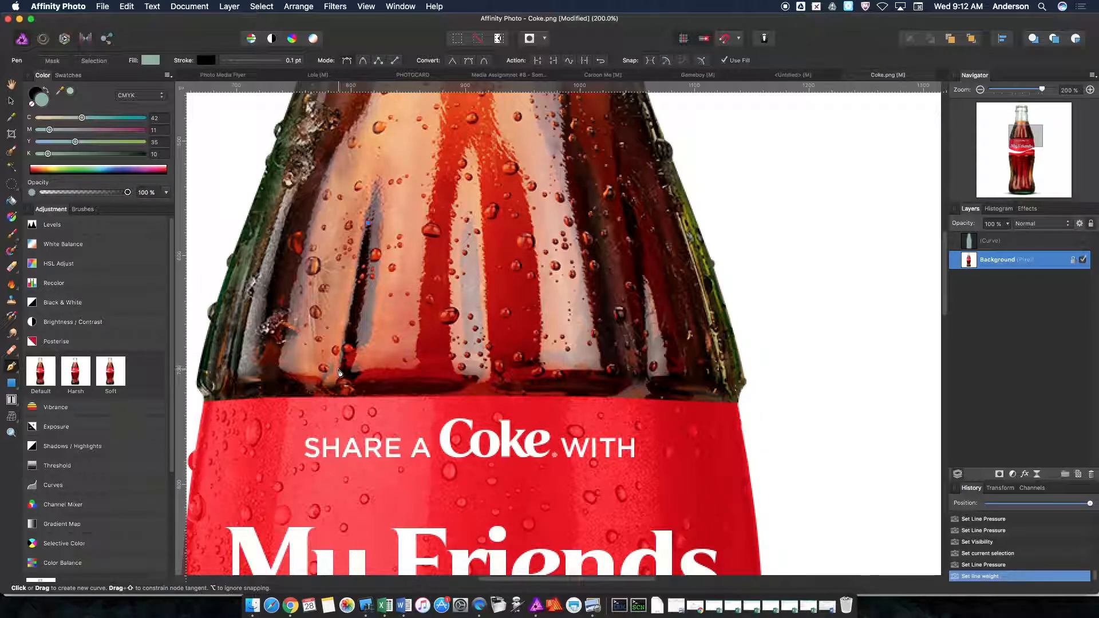
pyautogui.click(340, 370)
pyautogui.click(357, 391)
pyautogui.click(483, 374)
pyautogui.click(480, 247)
# Bend the curve's bottom edge, lower-left corner and left side to follow the rounded flute.
pyautogui.moveTo(421, 382); pyautogui.dragTo(422, 394)
pyautogui.moveTo(348, 380); pyautogui.dragTo(344, 384)
pyautogui.moveTo(354, 293); pyautogui.dragTo(353, 291)
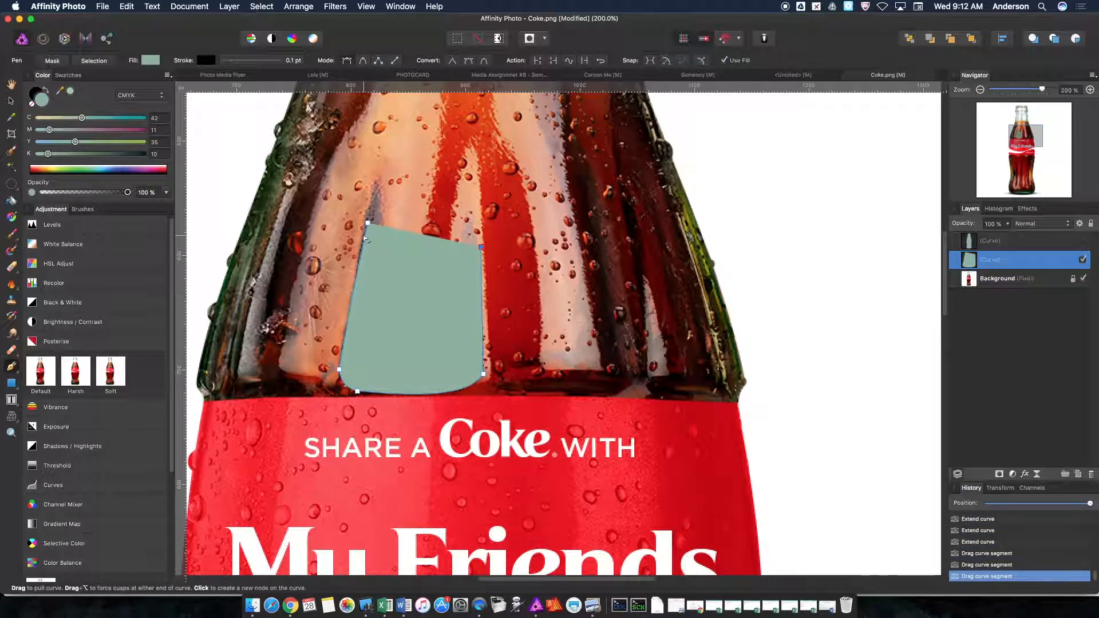
# Set the U-shaped curve's stroke width to 14 pt and rough out its pressure profile with raised ends and low points between them.
pyautogui.click(251, 60)
pyautogui.moveTo(217, 97); pyautogui.dragTo(253, 97)
pyautogui.click(302, 181)
pyautogui.moveTo(282, 187); pyautogui.dragTo(282, 215)
pyautogui.moveTo(390, 215)
pyautogui.mouseDown()
pyautogui.moveTo(407, 241)
pyautogui.moveTo(386, 260)
pyautogui.mouseUp()
pyautogui.moveTo(423, 216)
pyautogui.mouseDown()
pyautogui.moveTo(424, 264)
pyautogui.moveTo(311, 257)
pyautogui.mouseUp()
pyautogui.moveTo(281, 263); pyautogui.dragTo(281, 190)
pyautogui.moveTo(424, 263); pyautogui.dragTo(423, 198)
pyautogui.moveTo(312, 257); pyautogui.dragTo(359, 253)
# Lower both ends of the pressure profile to zero, add a high point near the start, and form a dip and small bump near the end.
pyautogui.moveTo(423, 194); pyautogui.dragTo(424, 275)
pyautogui.click(299, 198)
pyautogui.moveTo(281, 189); pyautogui.dragTo(282, 275)
pyautogui.moveTo(359, 253); pyautogui.dragTo(396, 273)
pyautogui.moveTo(407, 208); pyautogui.dragTo(408, 268)
# Refine the pressure profile by lowering the first point to about mid-height, raising a peak near the middle and adjusting the dip after it.
pyautogui.click(1014, 133)
pyautogui.moveTo(1015, 136); pyautogui.dragTo(1018, 136)
pyautogui.click(302, 180)
pyautogui.moveTo(299, 199); pyautogui.dragTo(298, 230)
pyautogui.moveTo(331, 244); pyautogui.dragTo(358, 211)
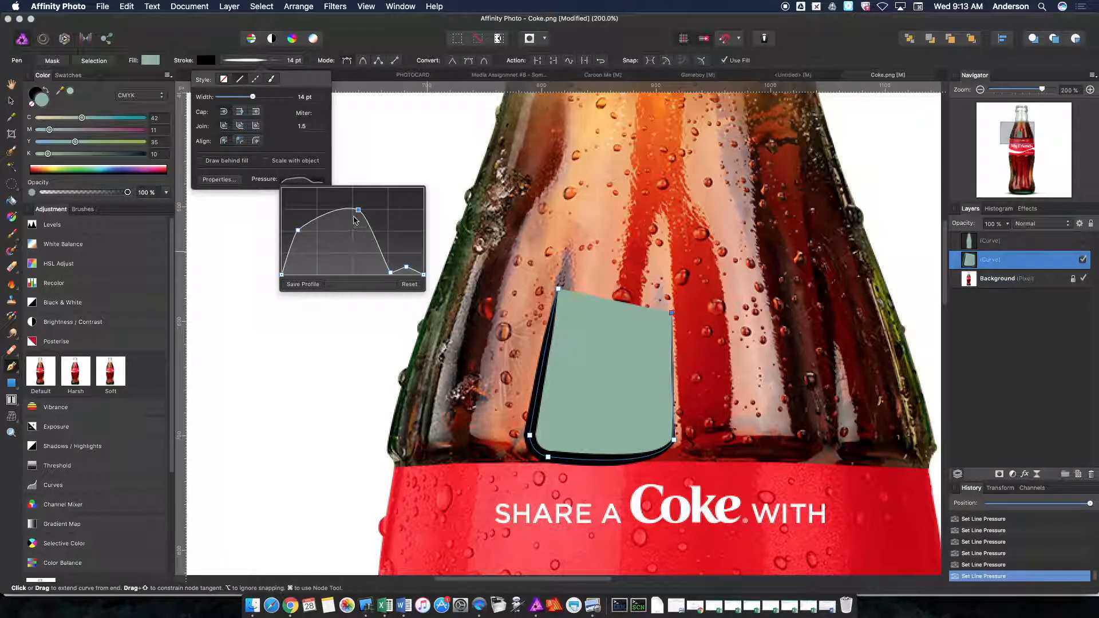
pyautogui.moveTo(358, 210); pyautogui.dragTo(359, 203)
pyautogui.moveTo(391, 272)
pyautogui.mouseDown()
pyautogui.moveTo(379, 257)
pyautogui.moveTo(398, 271)
pyautogui.moveTo(388, 271)
pyautogui.mouseUp()
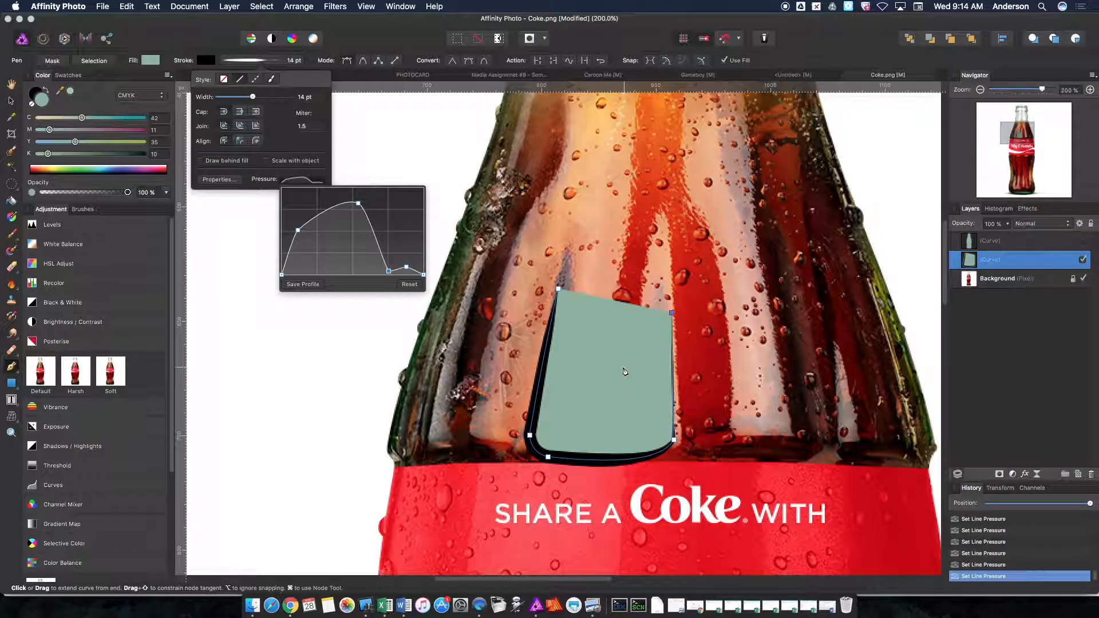
# Remove the fill from the U-shaped curve so only its black stroke is drawn.
pyautogui.click(156, 62)
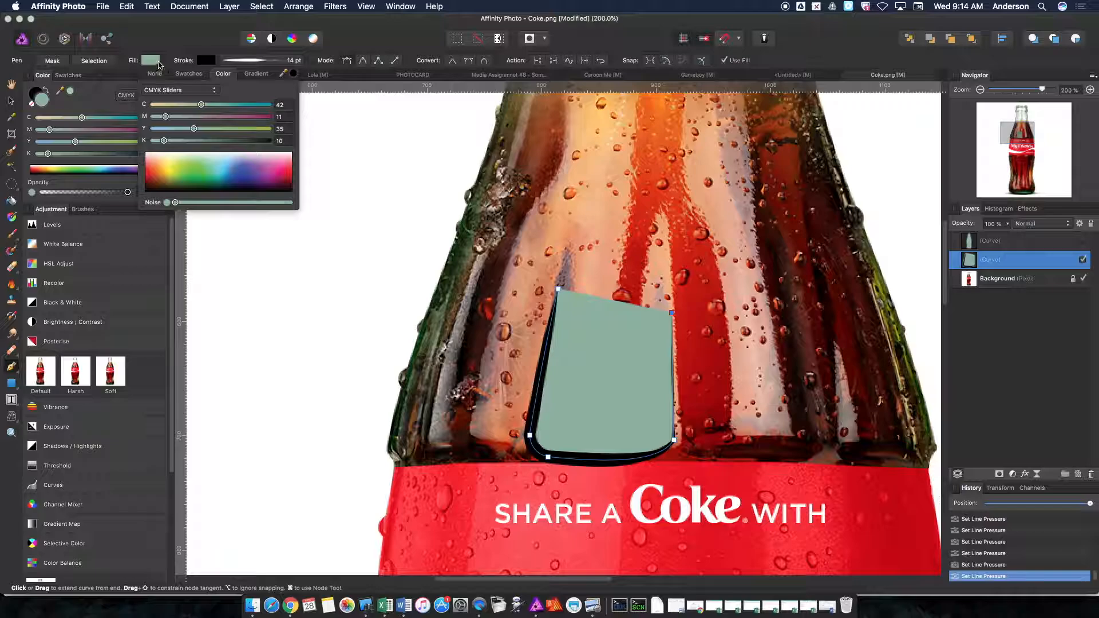
pyautogui.click(153, 62)
pyautogui.click(152, 61)
pyautogui.click(155, 75)
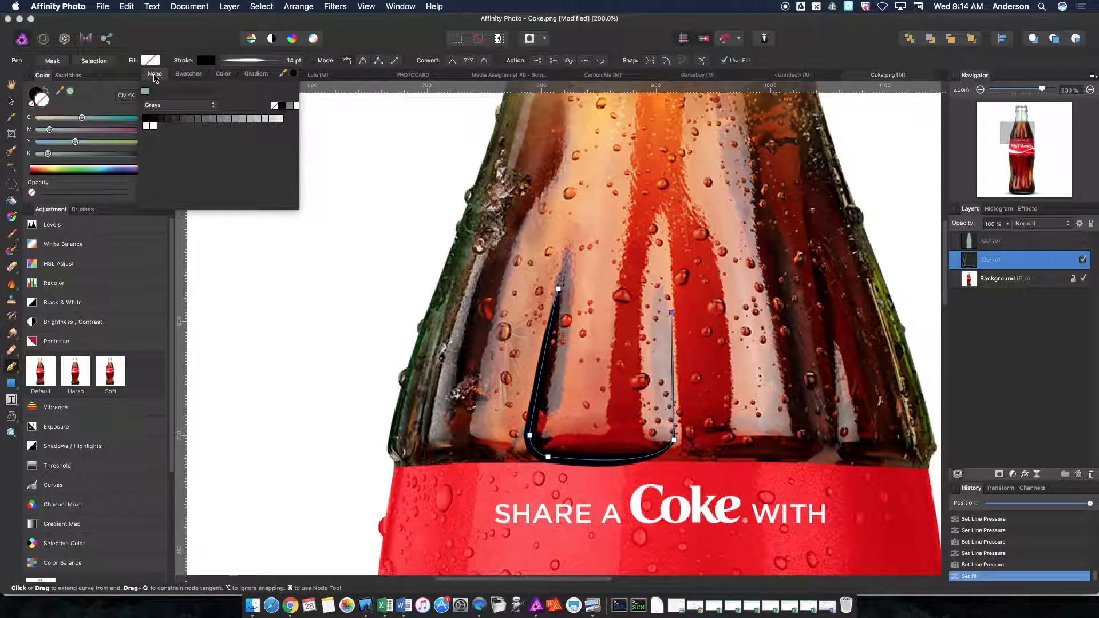
# Hide the Background layer and deselect the U-shaped curve to inspect its tapered line alone.
pyautogui.click(1081, 279)
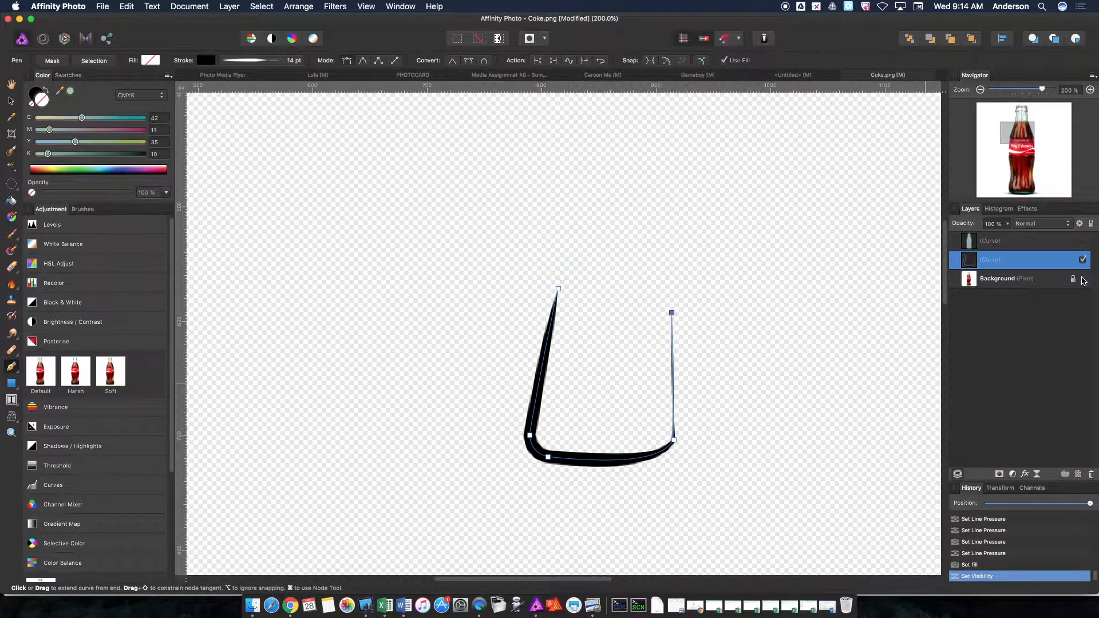
pyautogui.click(740, 443)
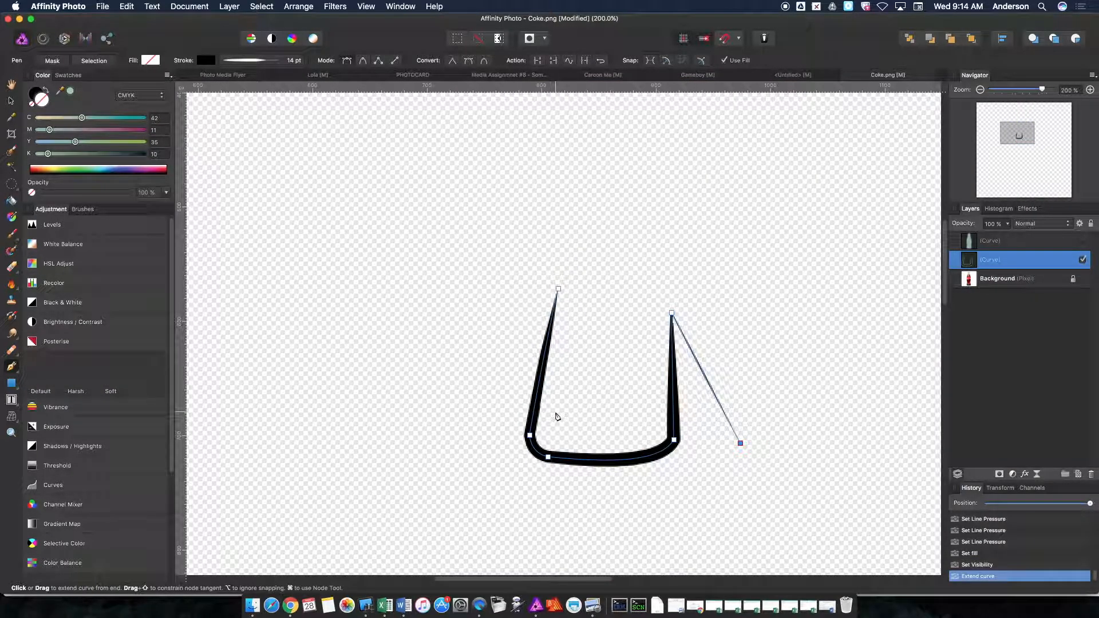
pyautogui.press('super+z')
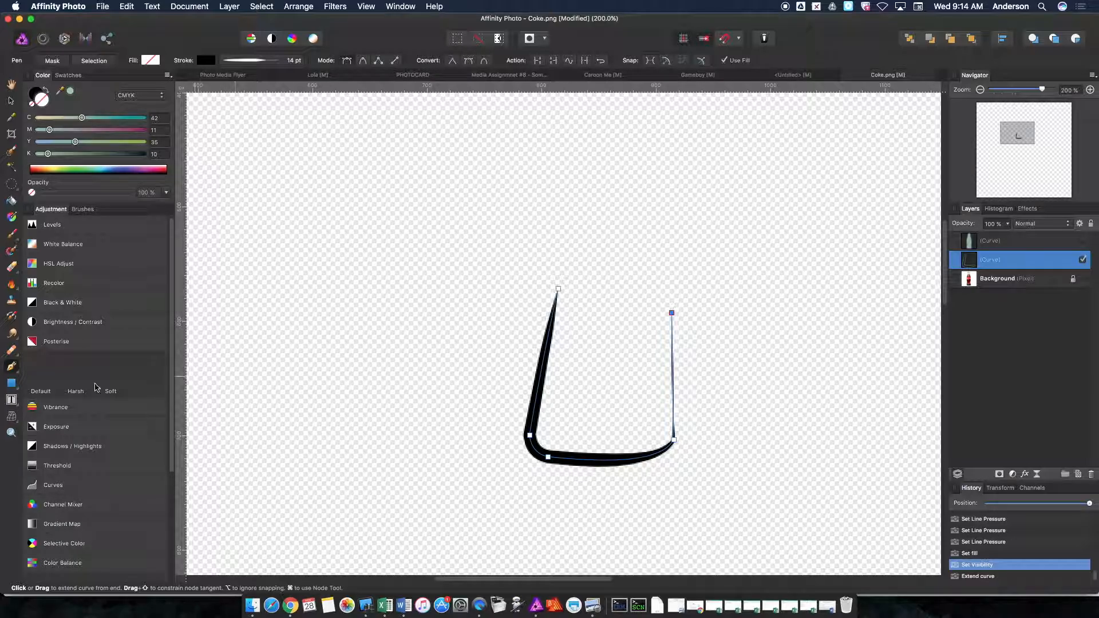
pyautogui.click(11, 100)
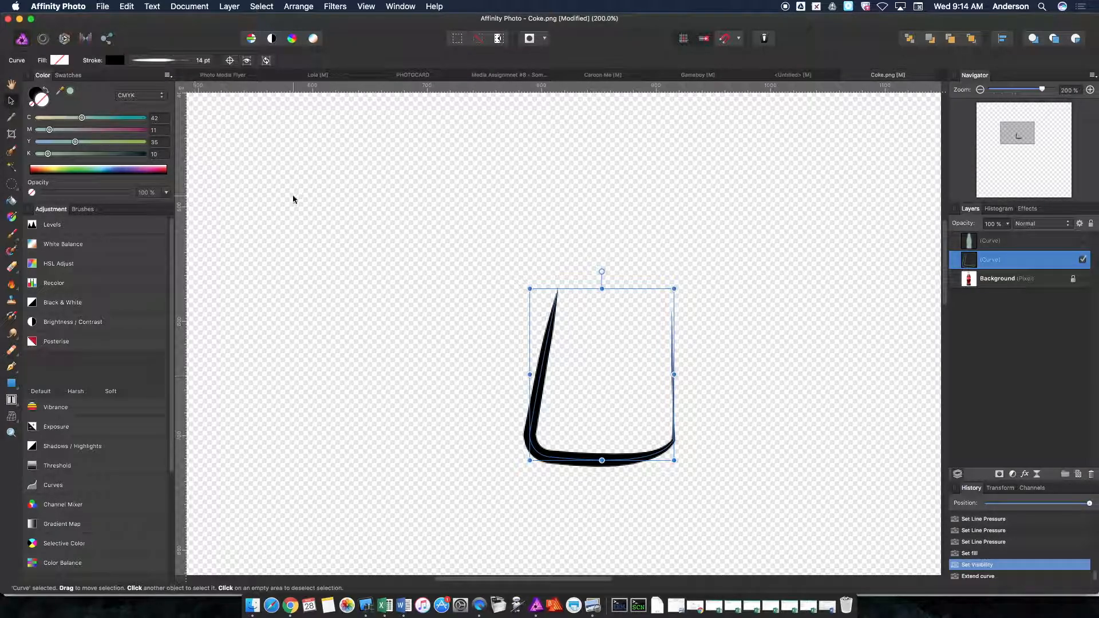
pyautogui.click(328, 211)
pyautogui.click(986, 261)
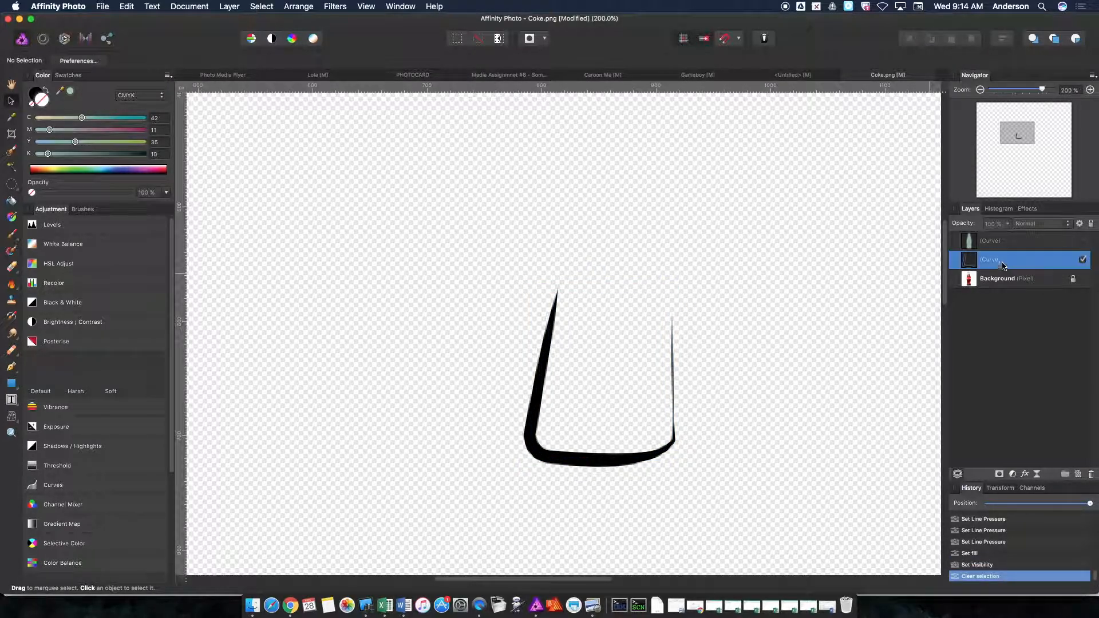
pyautogui.click(773, 339)
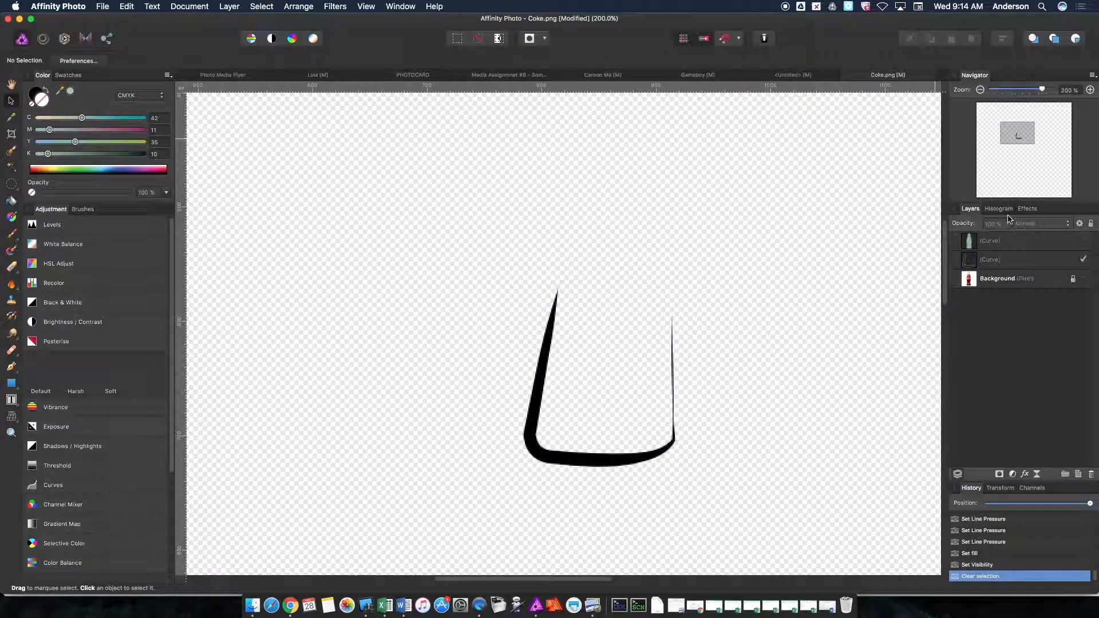
# Move the U-shaped curve's layer above the bottle curve and show the bottle shape beneath it for inspection.
pyautogui.click(981, 267)
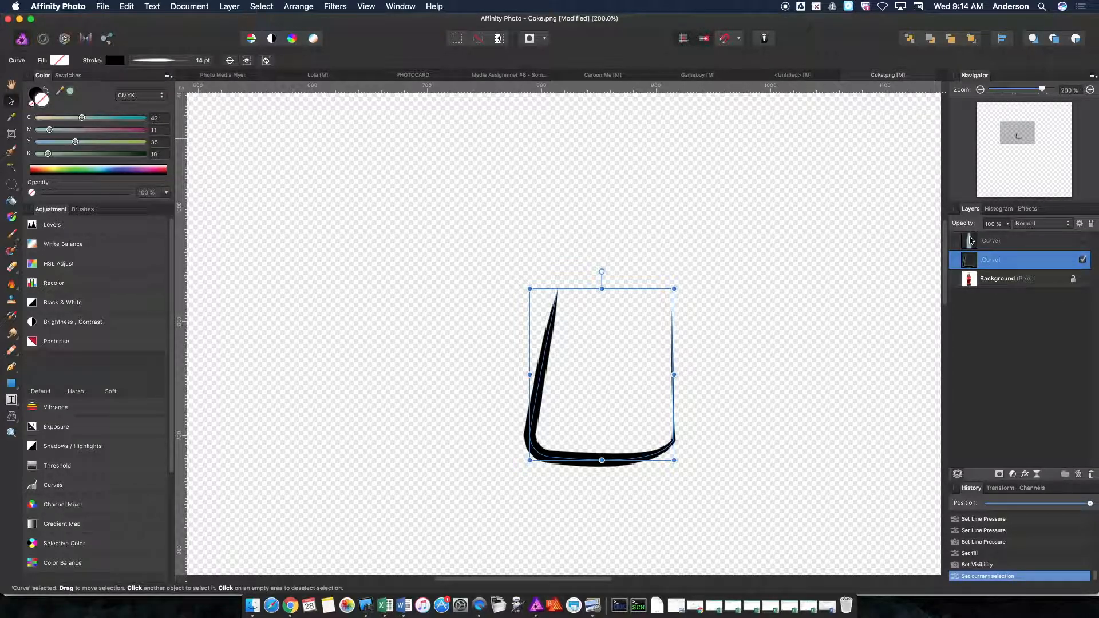
pyautogui.click(969, 240)
pyautogui.moveTo(996, 262); pyautogui.dragTo(990, 232)
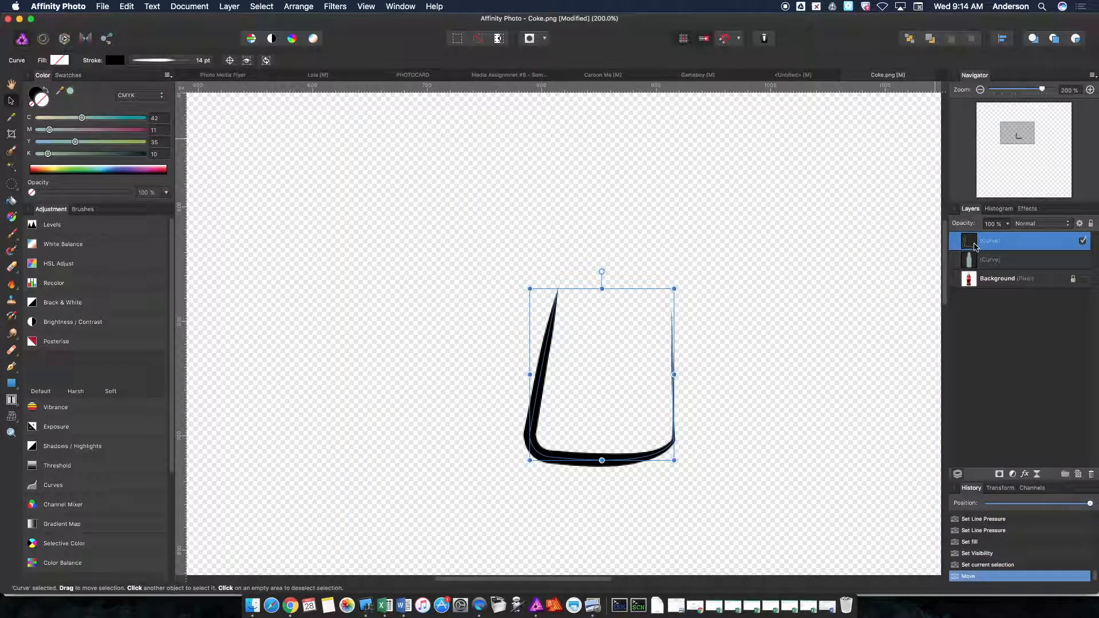
pyautogui.click(1083, 260)
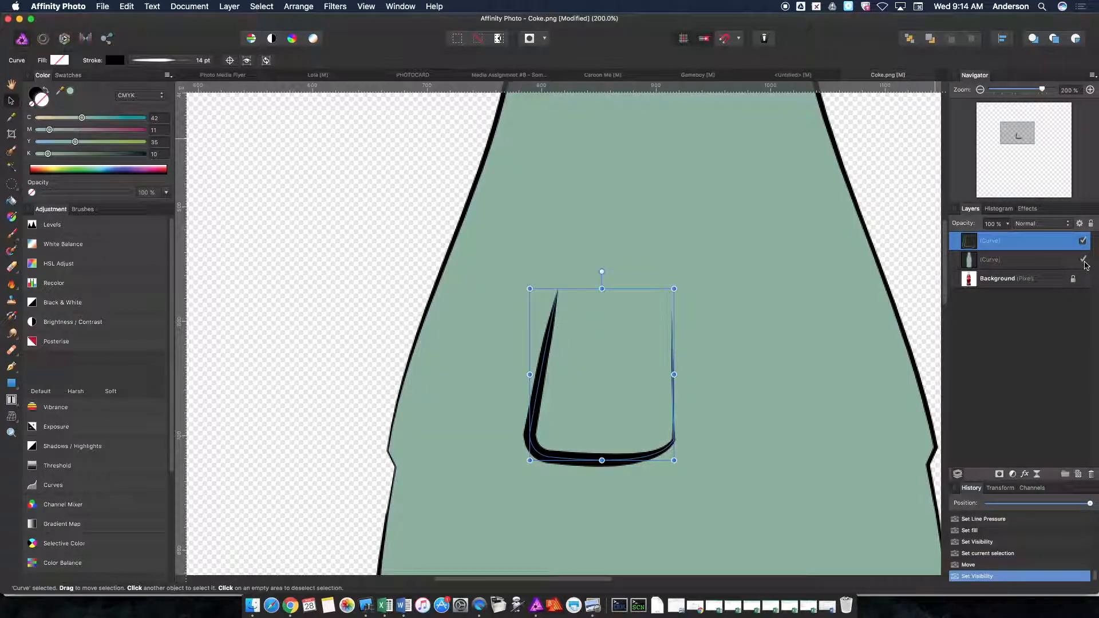
pyautogui.click(892, 214)
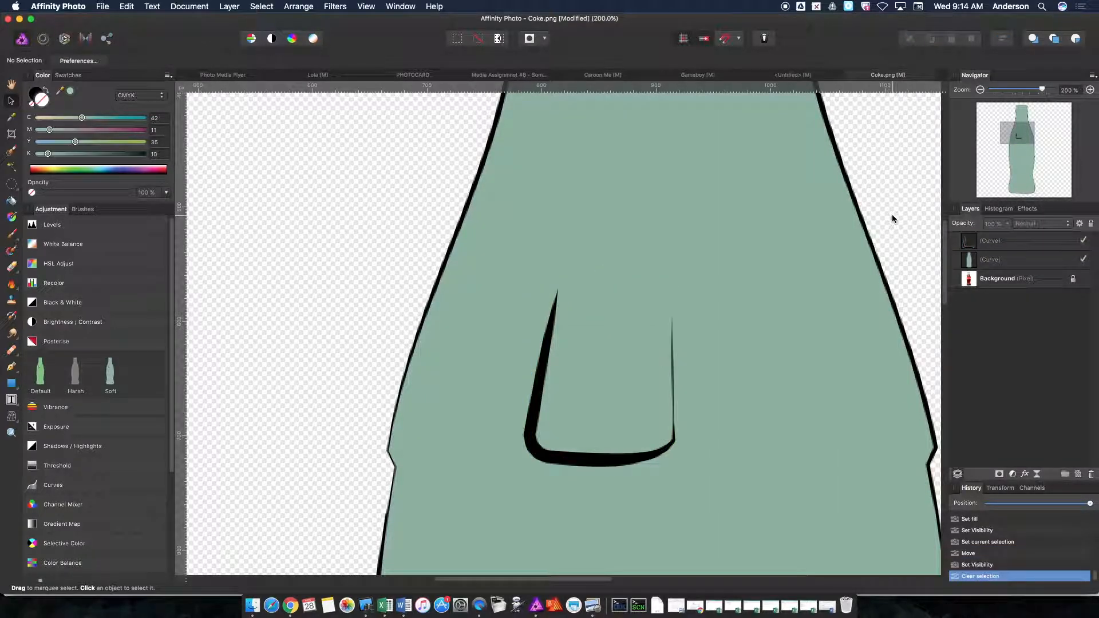
pyautogui.click(981, 90)
pyautogui.click(980, 90)
pyautogui.moveTo(1014, 135); pyautogui.dragTo(1019, 135)
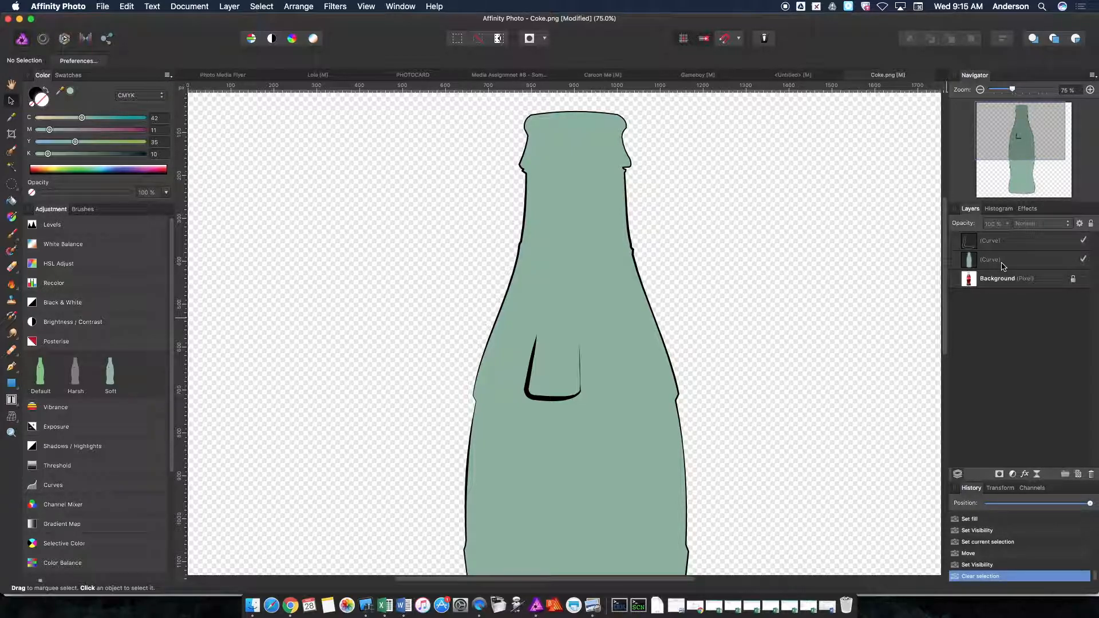
# Hide the bottle shape again, show the Background photo, and select the U-shaped curve's layer.
pyautogui.click(1003, 264)
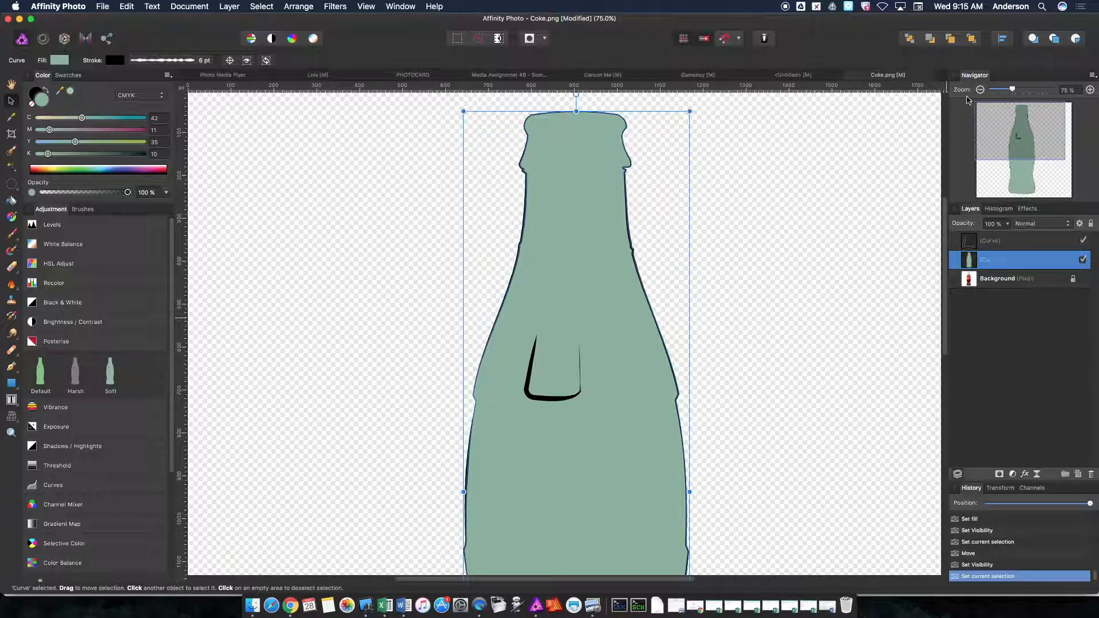
pyautogui.moveTo(1021, 131); pyautogui.dragTo(1022, 155)
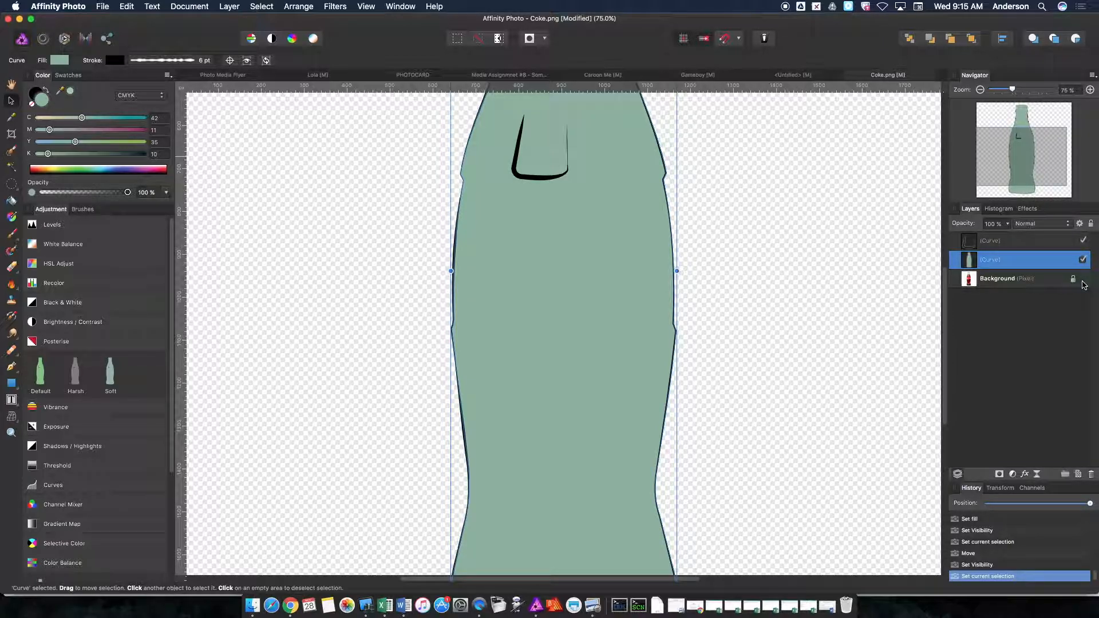
pyautogui.click(1083, 259)
pyautogui.click(1084, 279)
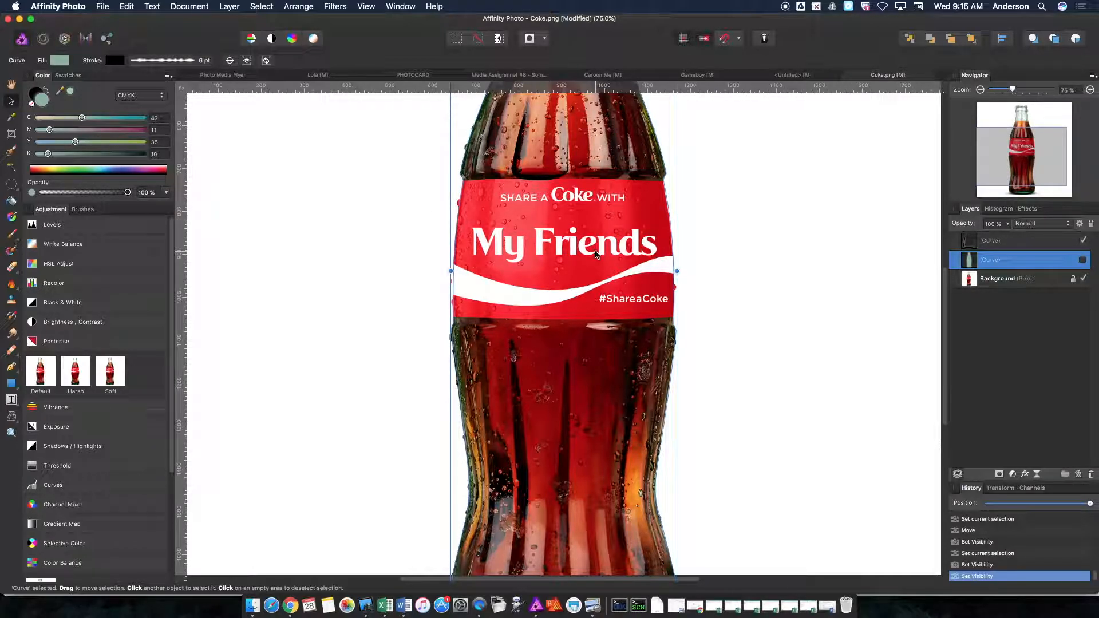
pyautogui.click(1008, 240)
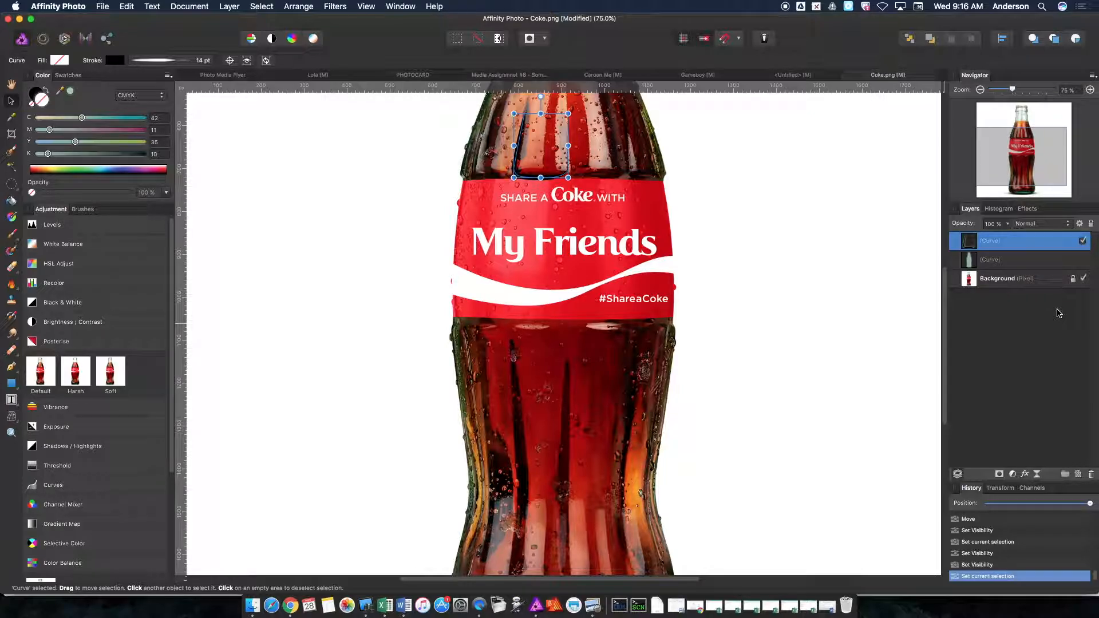
pyautogui.moveTo(1024, 163); pyautogui.dragTo(1025, 143)
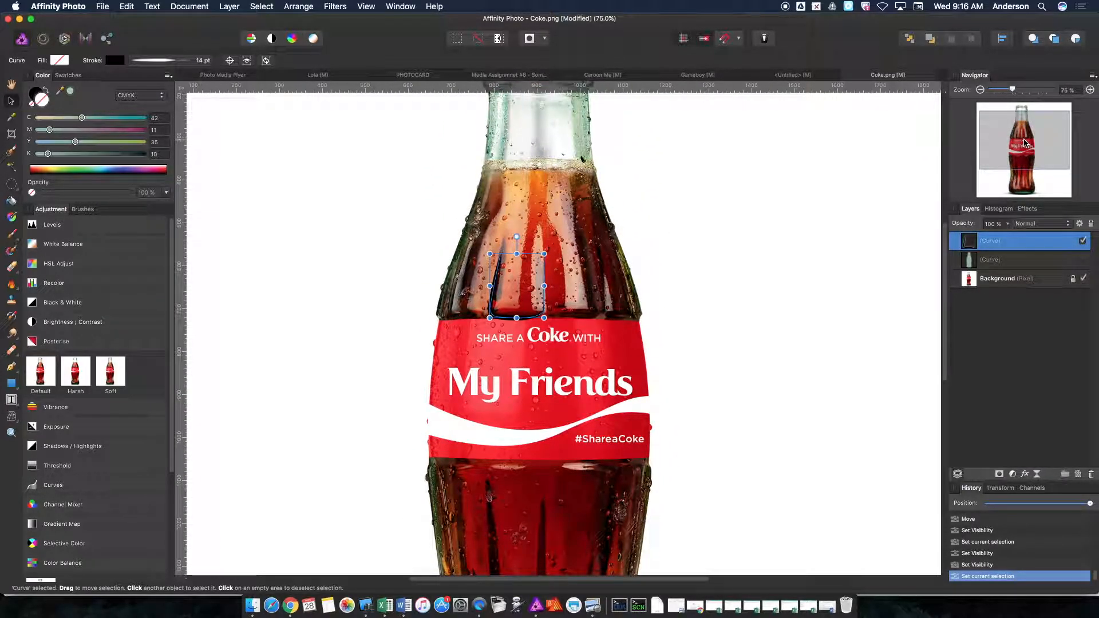